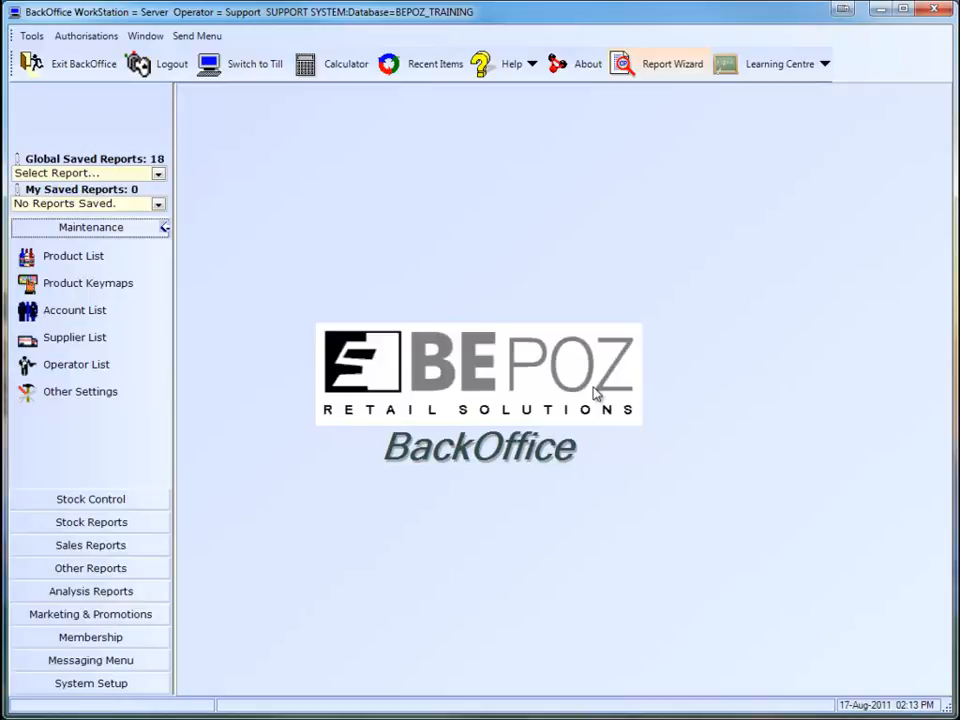
- Open the most recently used member account from the recent items and show its Main Setups
left_click(431, 72)
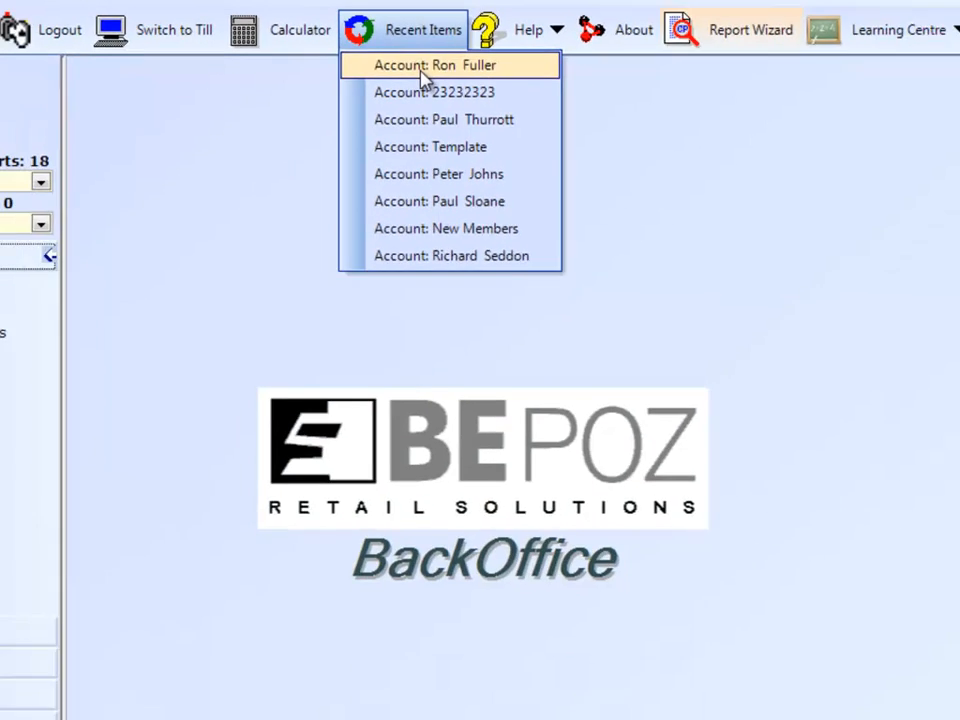
left_click(422, 222)
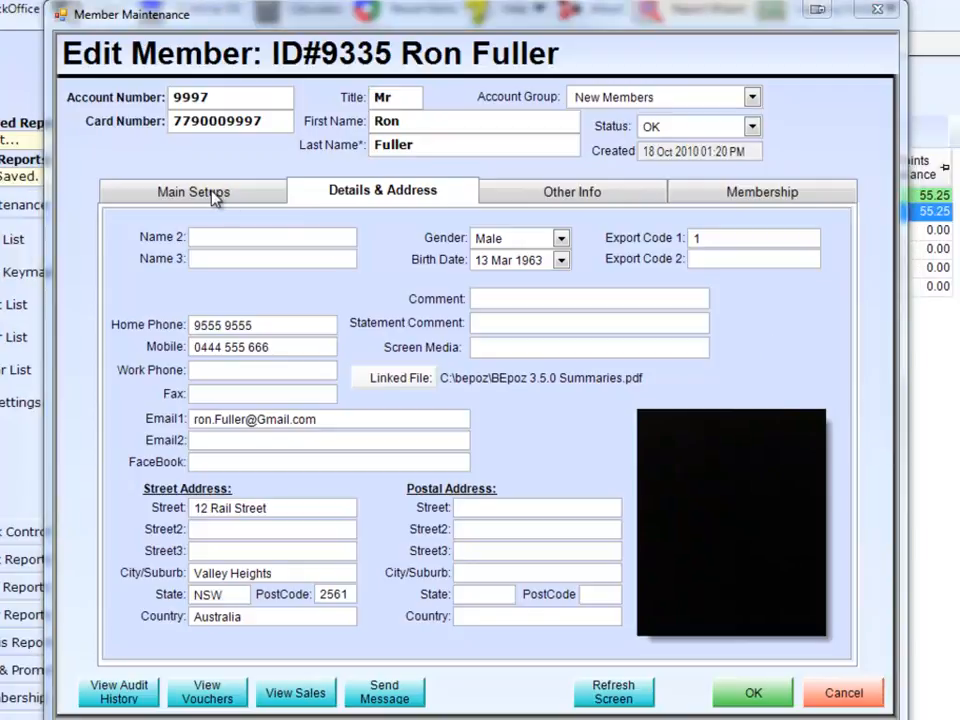
left_click(214, 196)
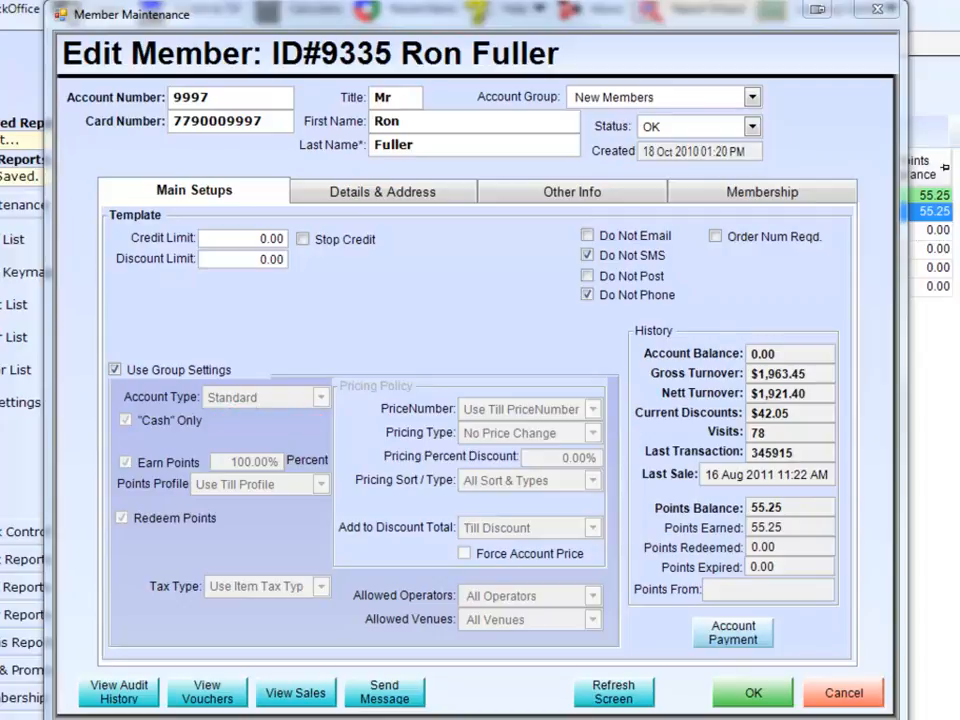
- Set the member's credit limit to 1,000.00 and the discount limit to 100.00
left_click(256, 238)
type("1,00")
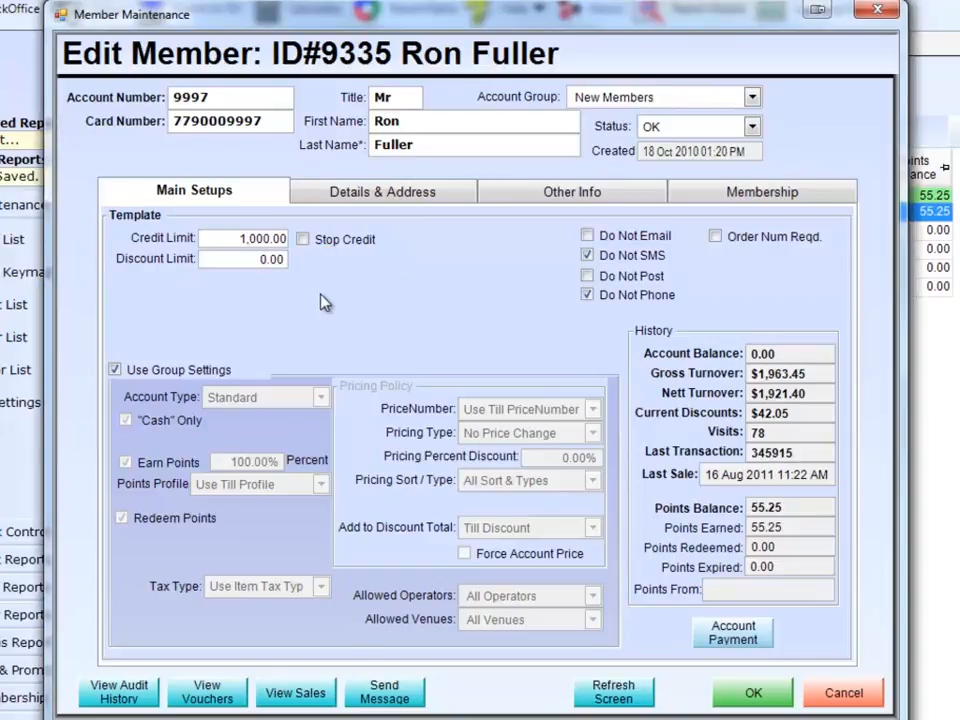
type("10")
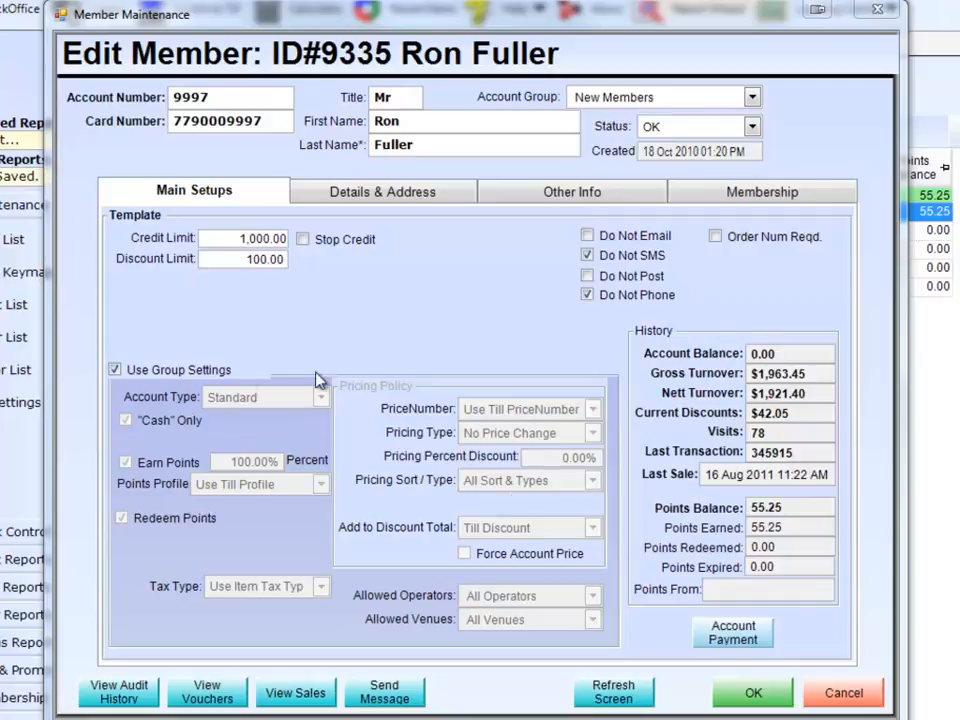
- Turn off the use of group settings for the member and review the available account types and tax types
left_click(190, 370)
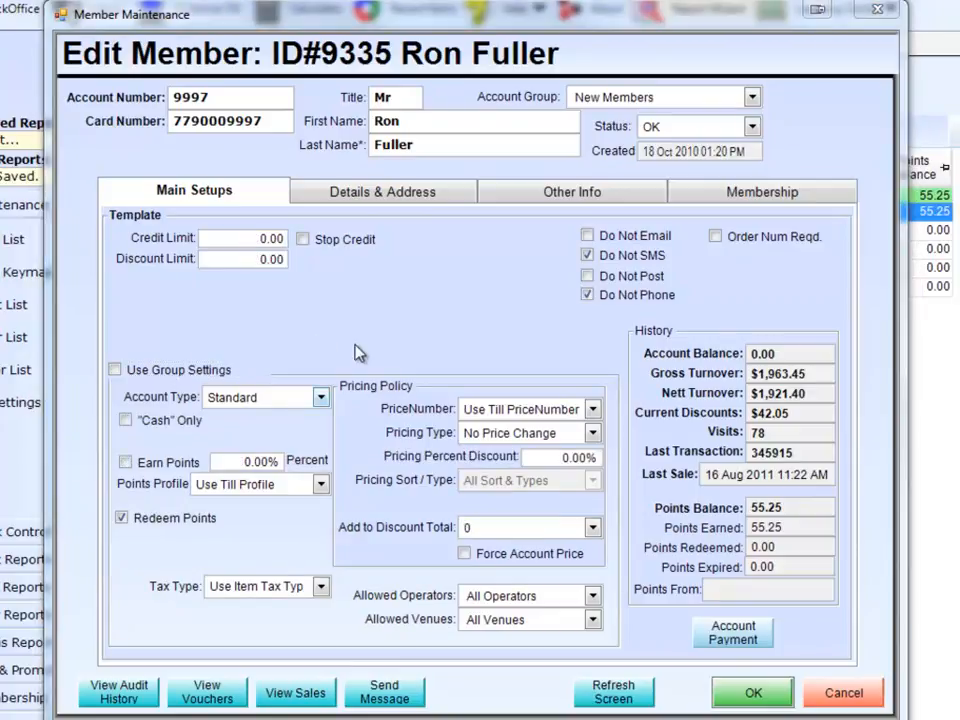
left_click(321, 397)
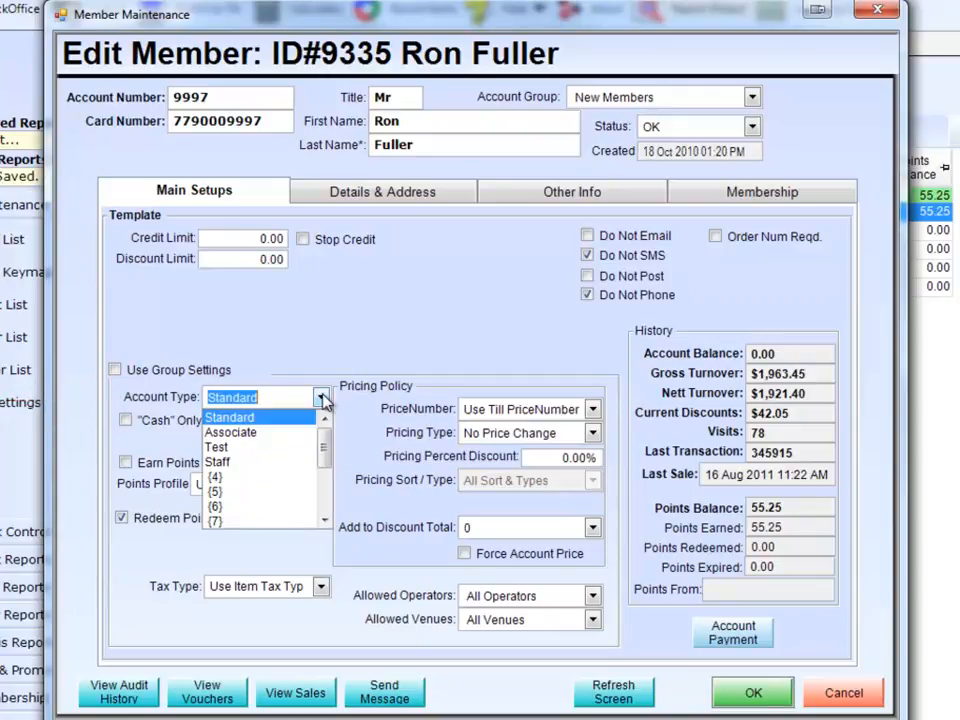
left_click(321, 398)
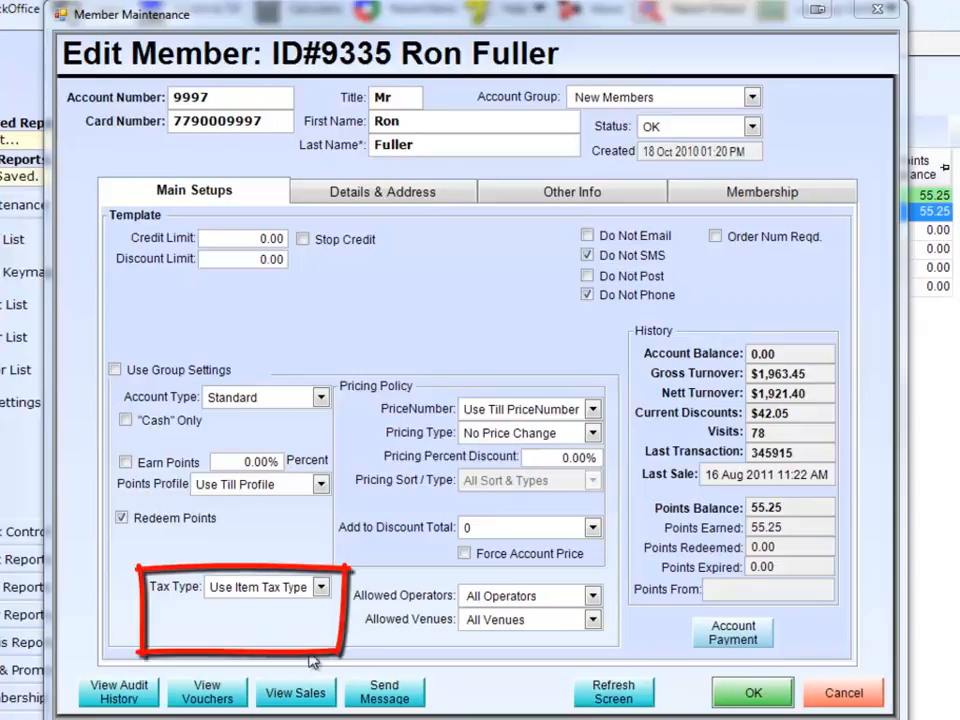
left_click(321, 587)
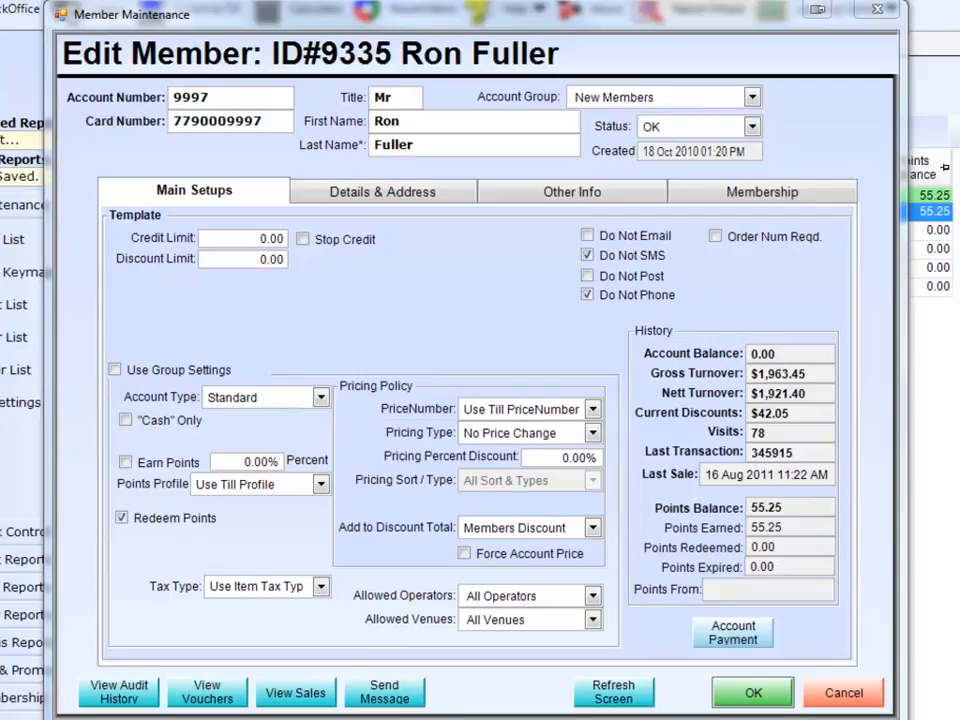
- In the pricing policy, set the price number to Takeaway and the pricing type to Discount
left_click(593, 409)
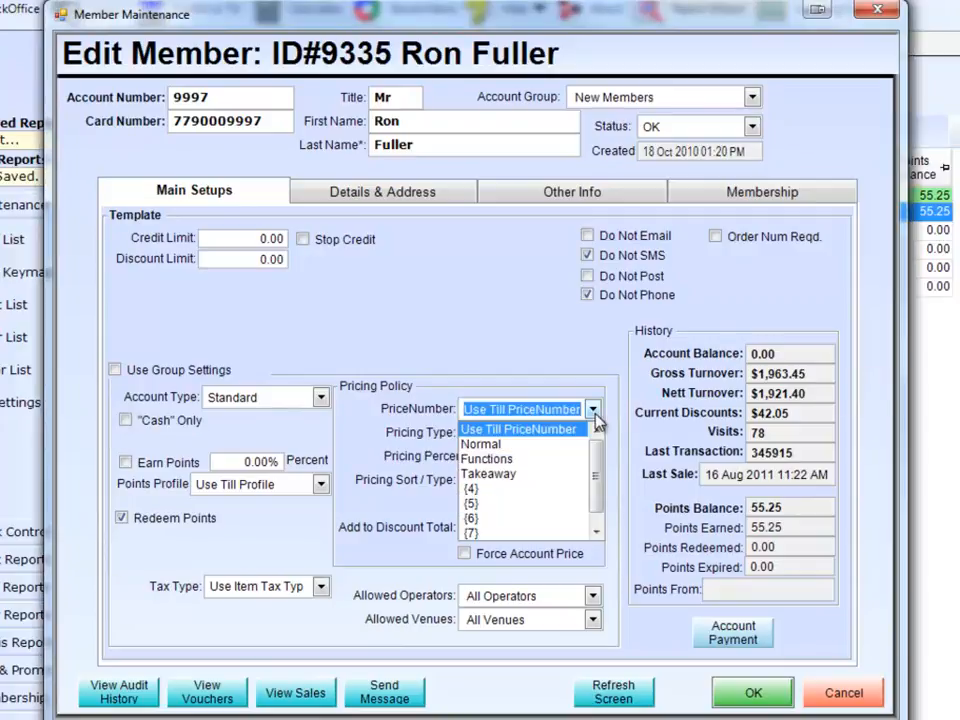
left_click(534, 474)
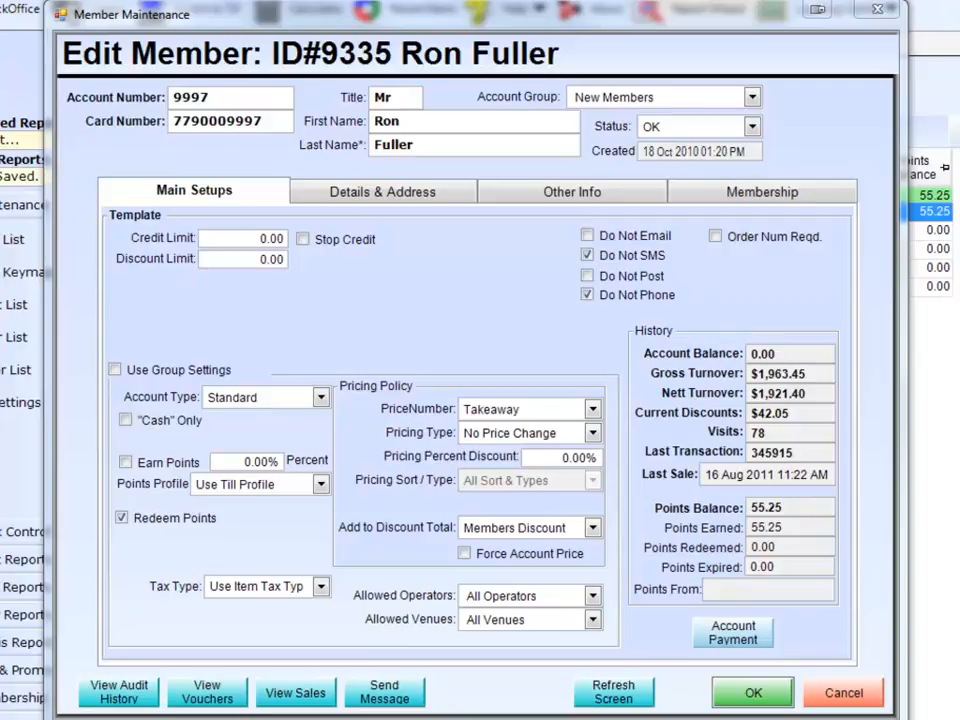
left_click(593, 434)
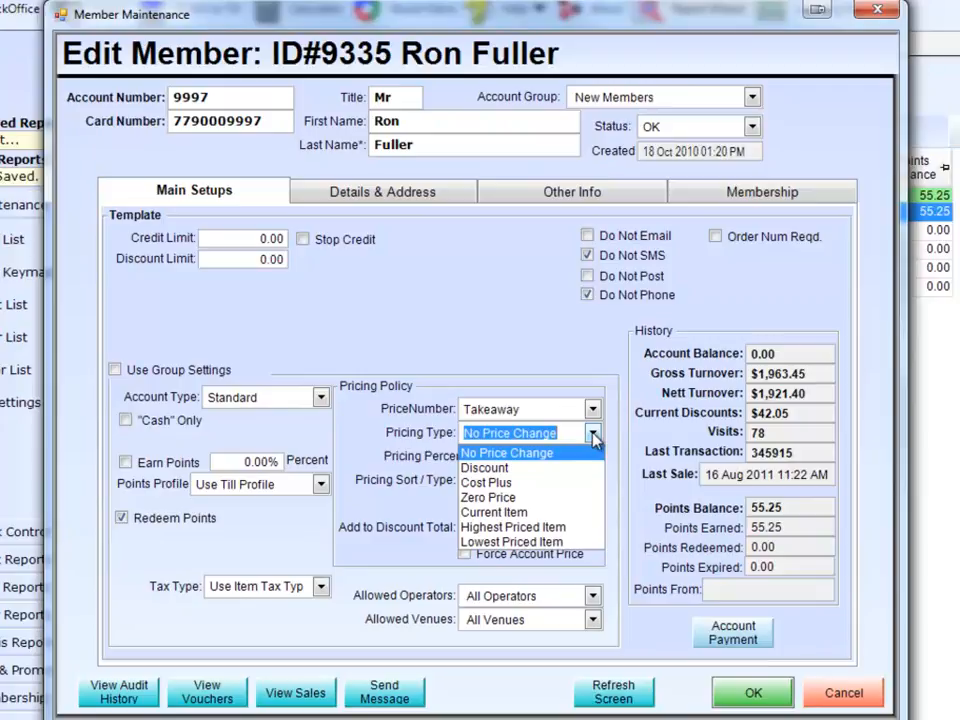
left_click(553, 467)
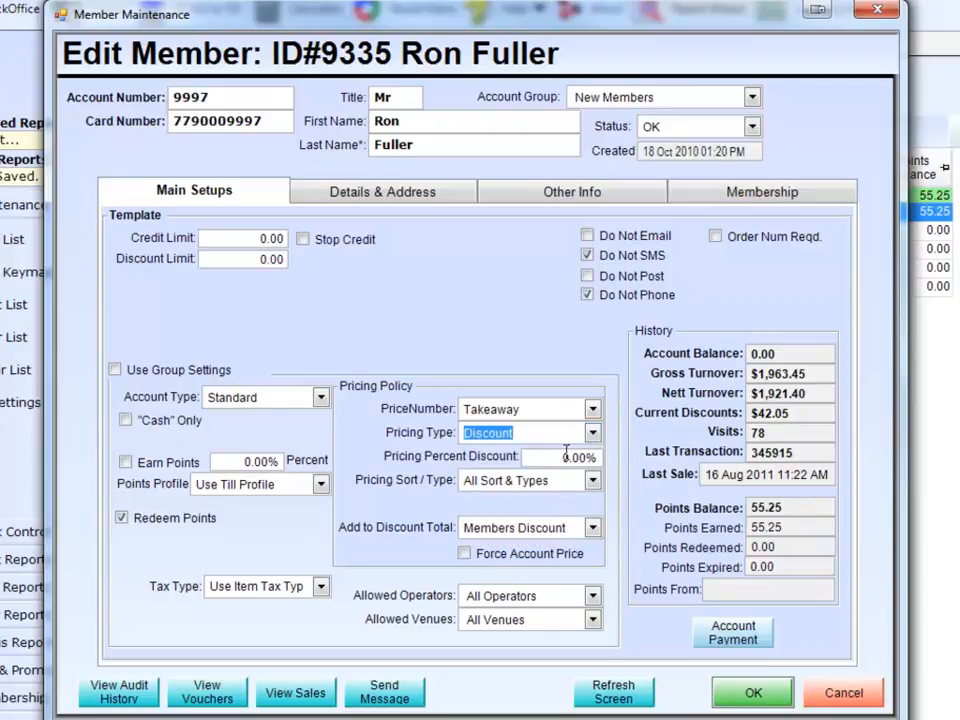
- Set the pricing percent discount to 25%
left_click(570, 456)
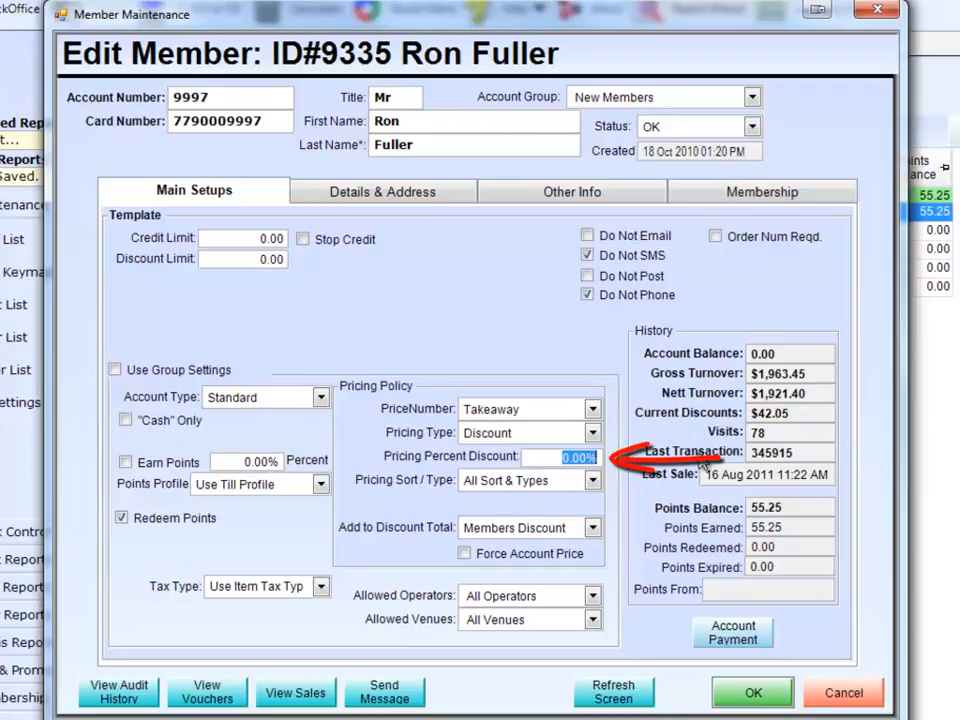
type("25.")
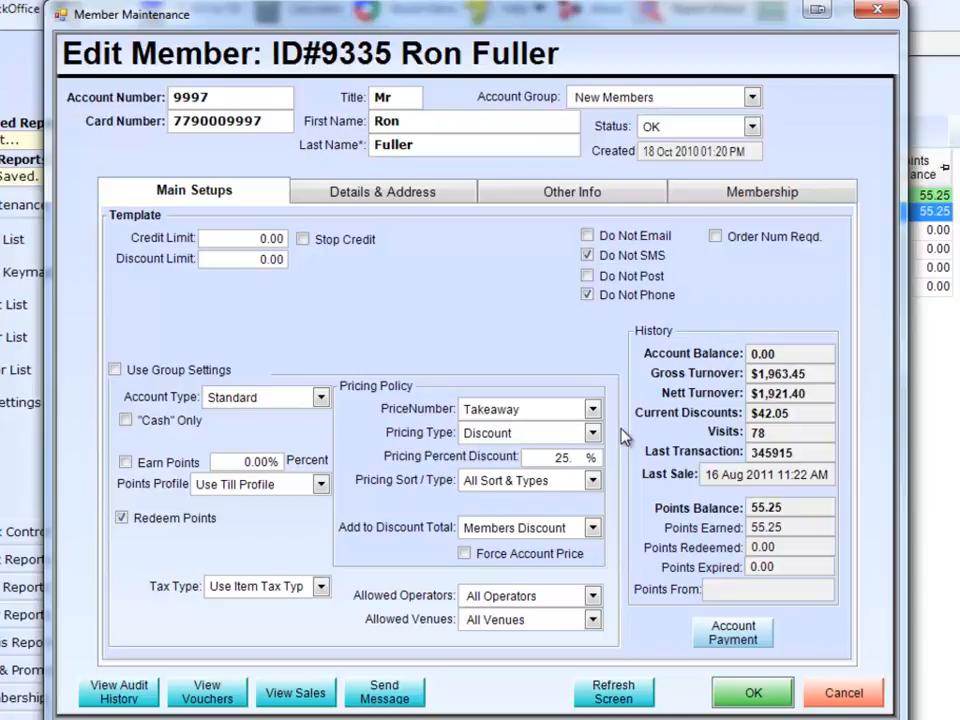
type(".")
key("BackSpace")
key("Tab")
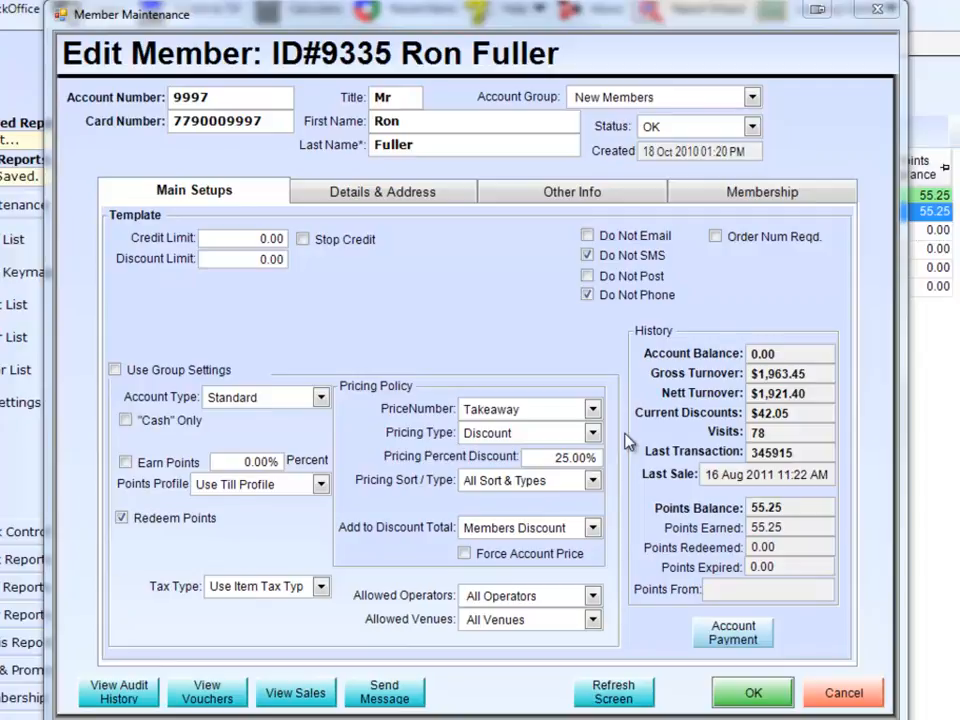
- Limit the 25% discount by sort groups and choose Food as the sort group
left_click(593, 481)
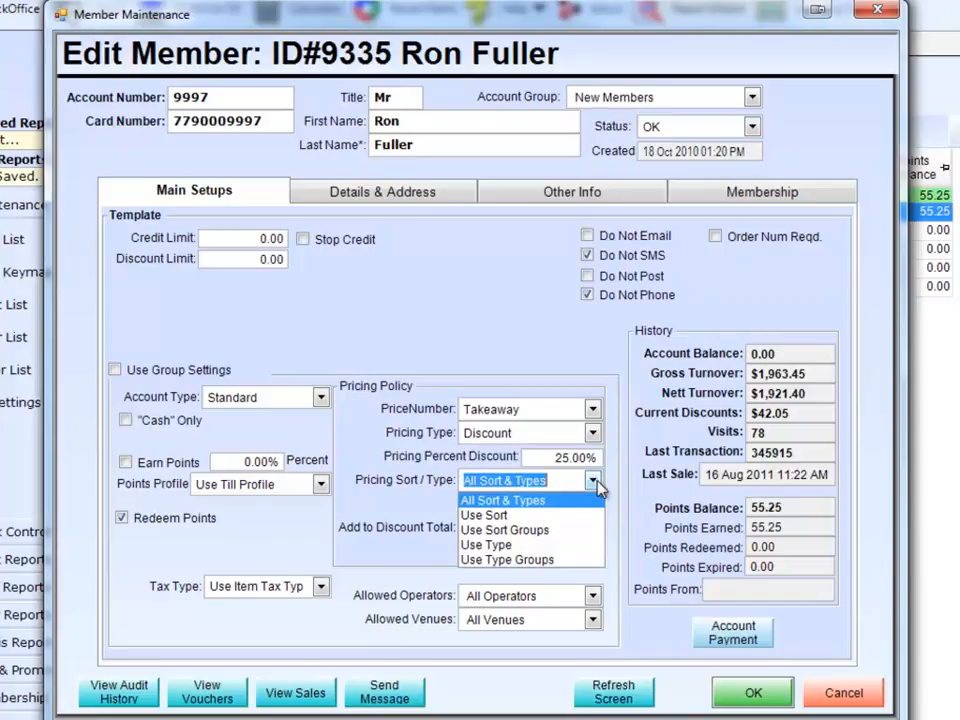
left_click(549, 540)
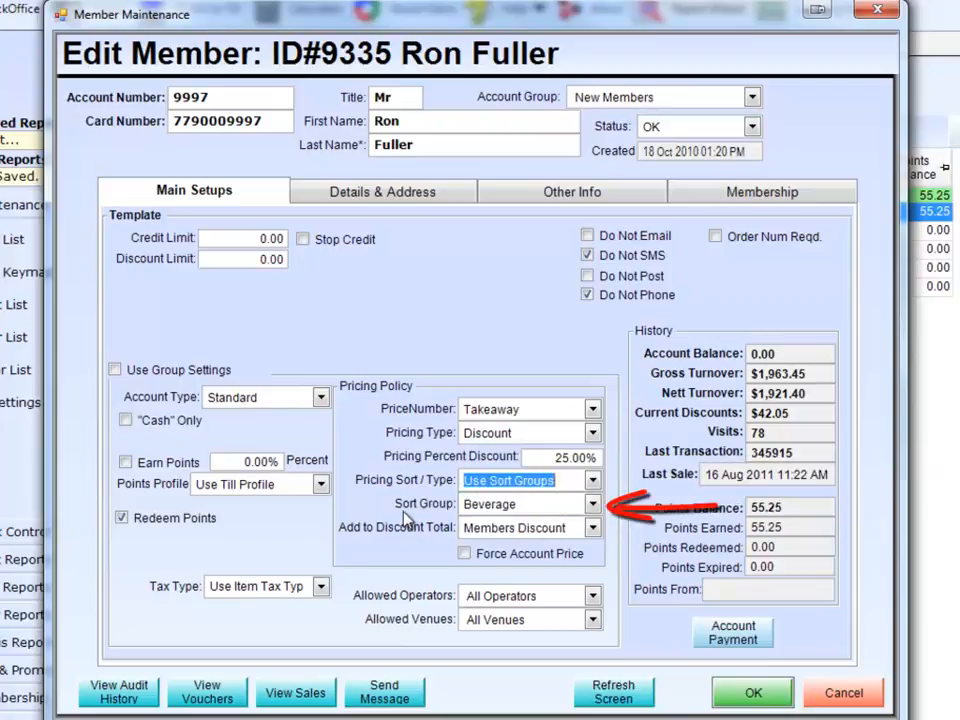
left_click(593, 504)
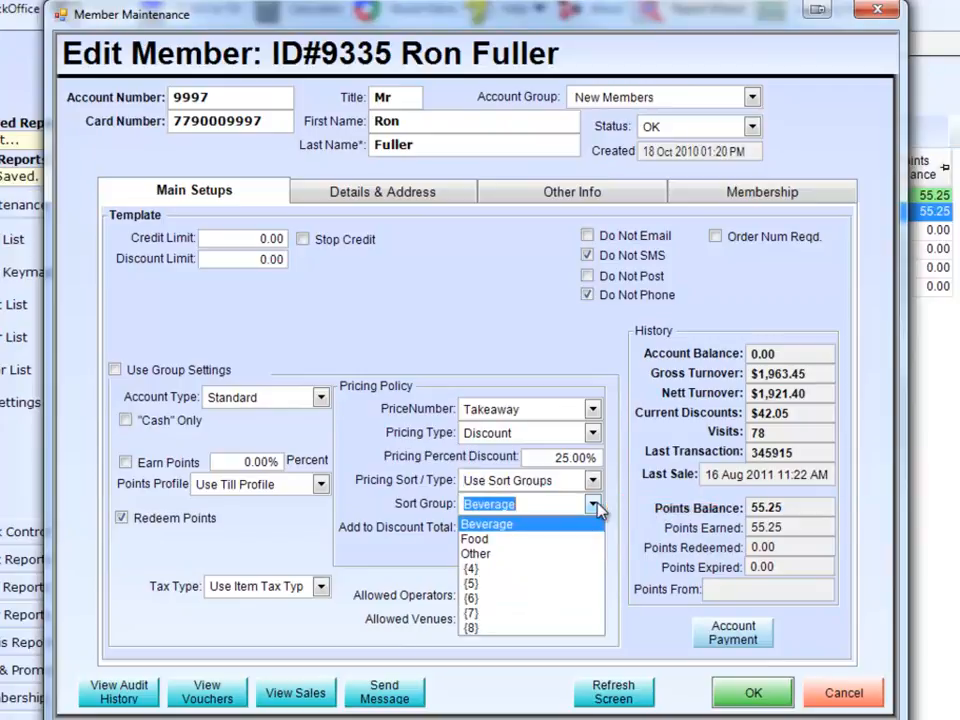
left_click(497, 540)
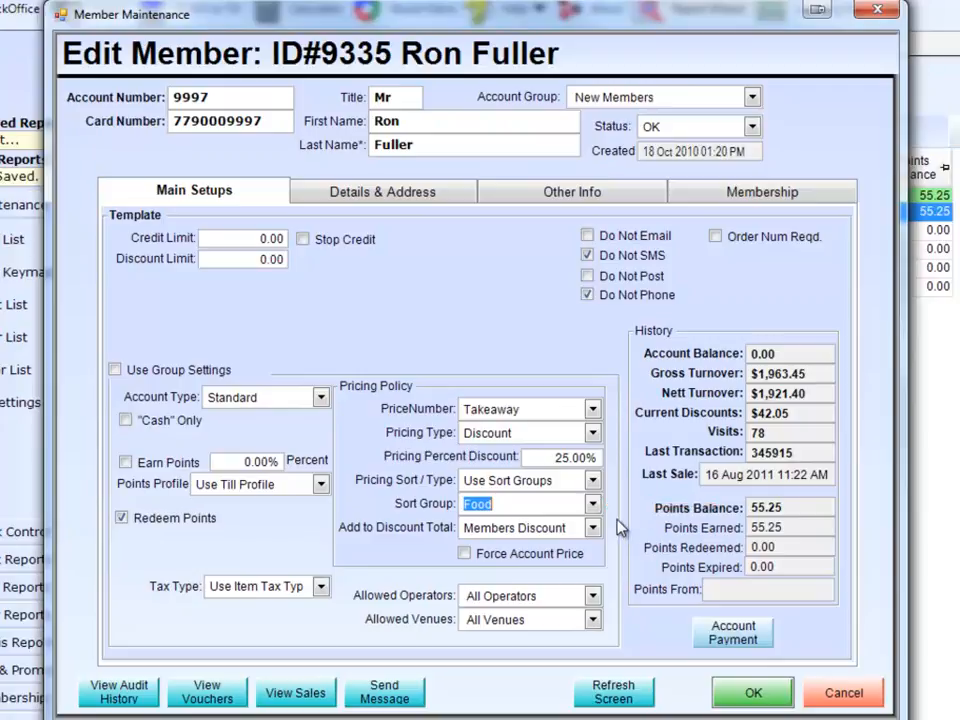
- Switch the pricing sort/type to Use Sort and review the available product sorts
left_click(593, 481)
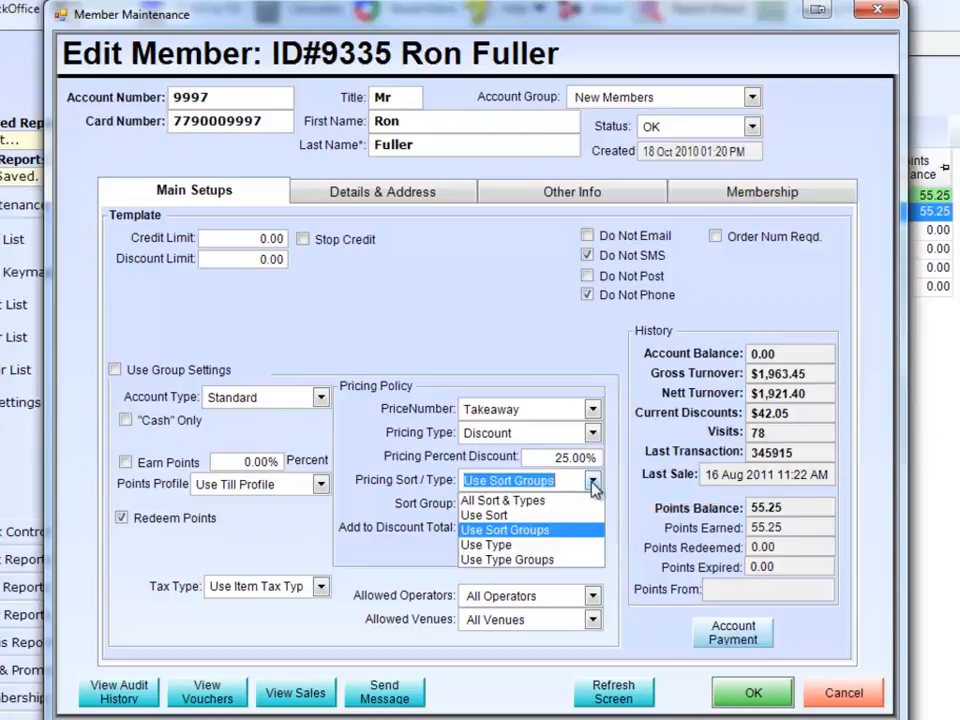
left_click(546, 514)
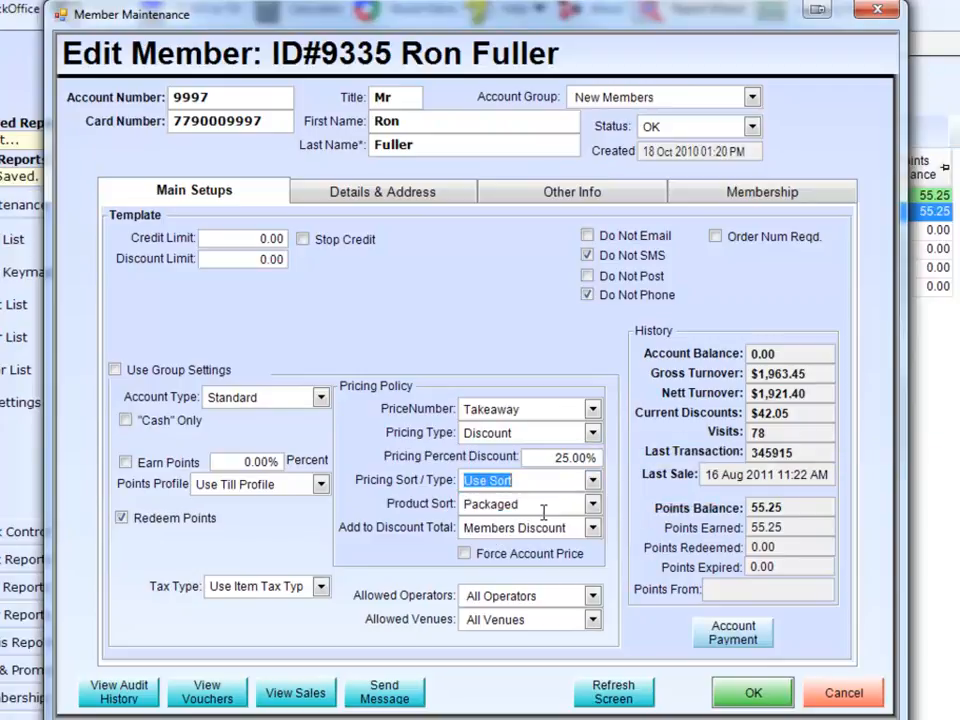
left_click(593, 505)
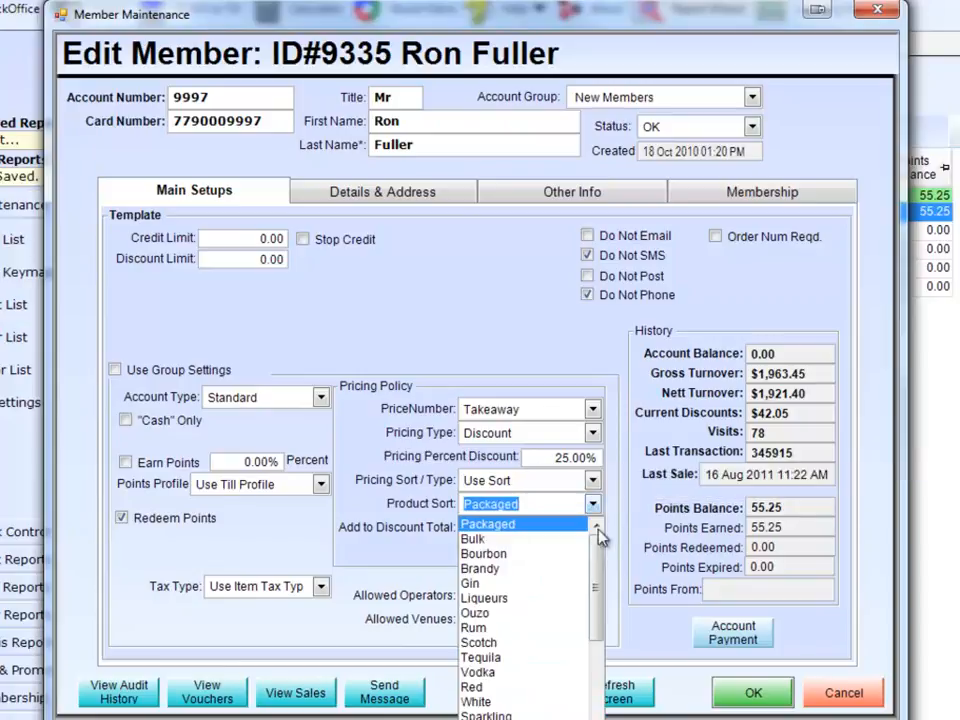
mouse_move(600, 548)
left_mouse_down()
mouse_move(600, 668)
mouse_move(598, 525)
left_mouse_up()
left_click(596, 483)
- Return the pricing sort/type to Use Sort Groups with Food as the sort group
left_click(596, 483)
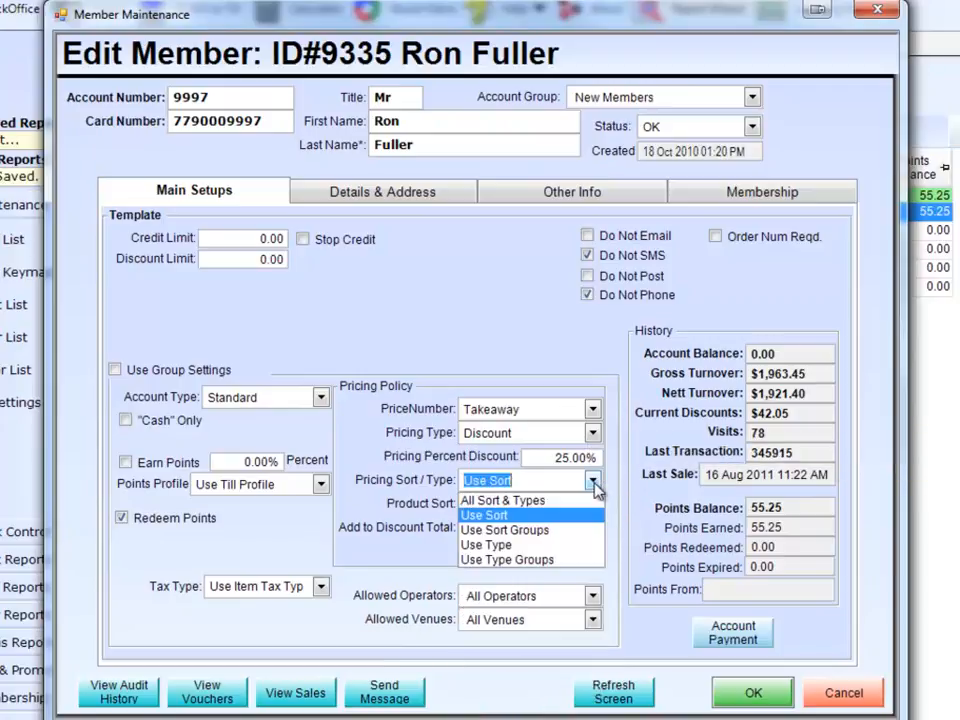
left_click(592, 529)
left_click(594, 505)
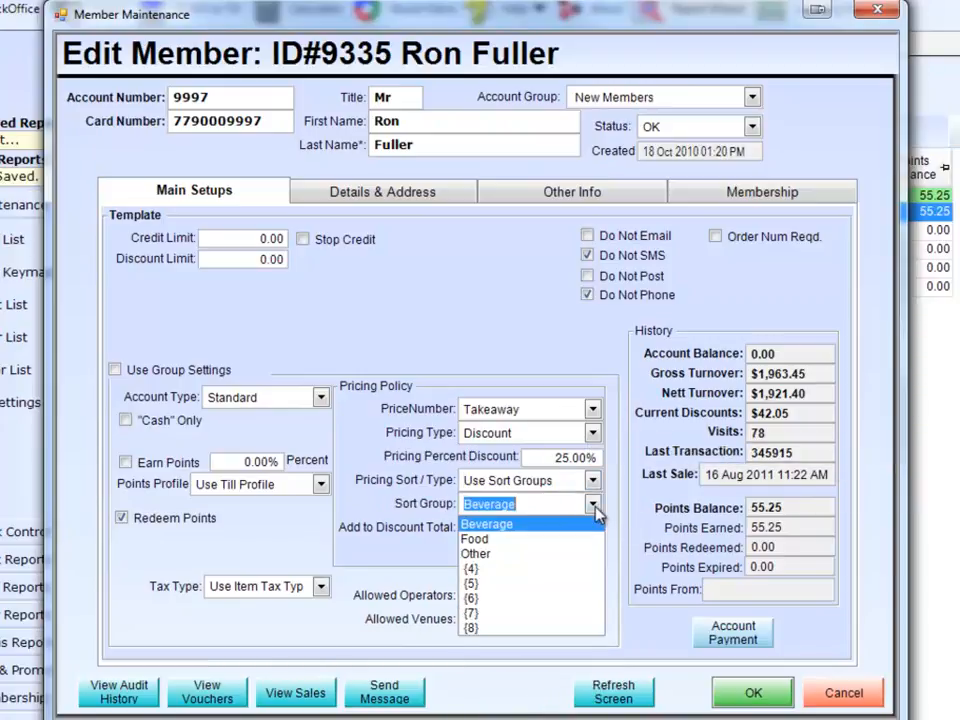
left_click(546, 541)
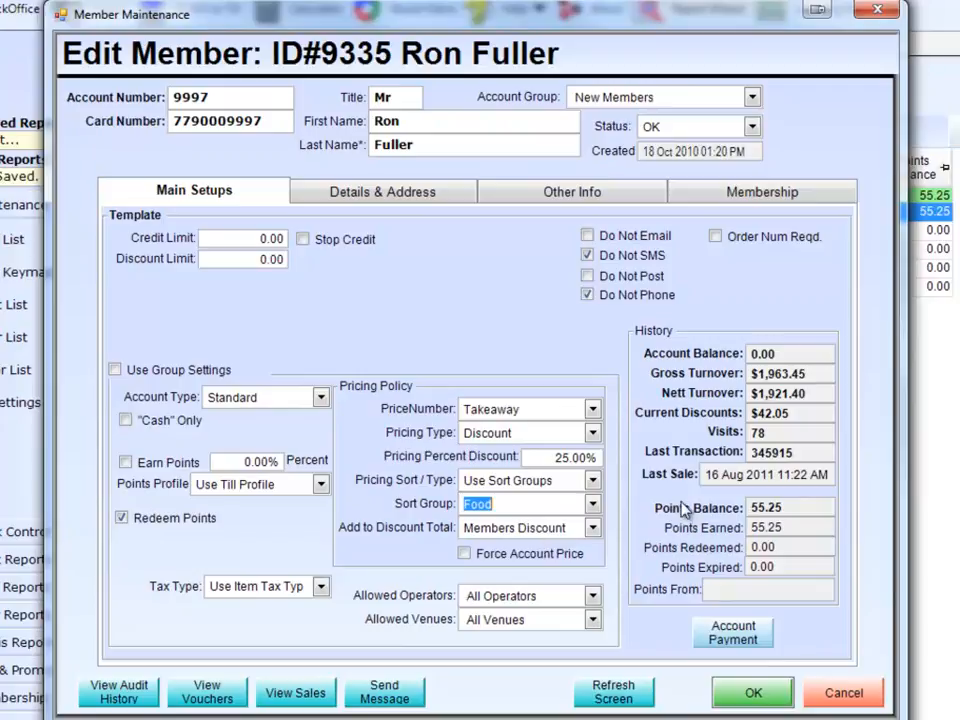
- Try the Cost Plus pricing type, and switch the pricing type to Zero Price
left_click(595, 436)
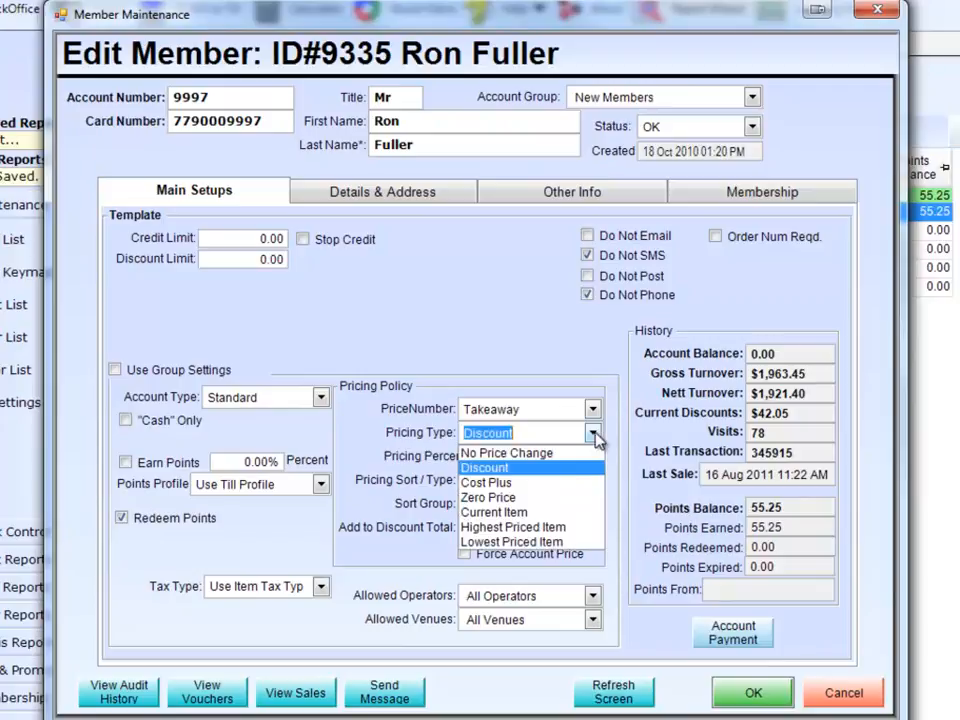
left_click(510, 482)
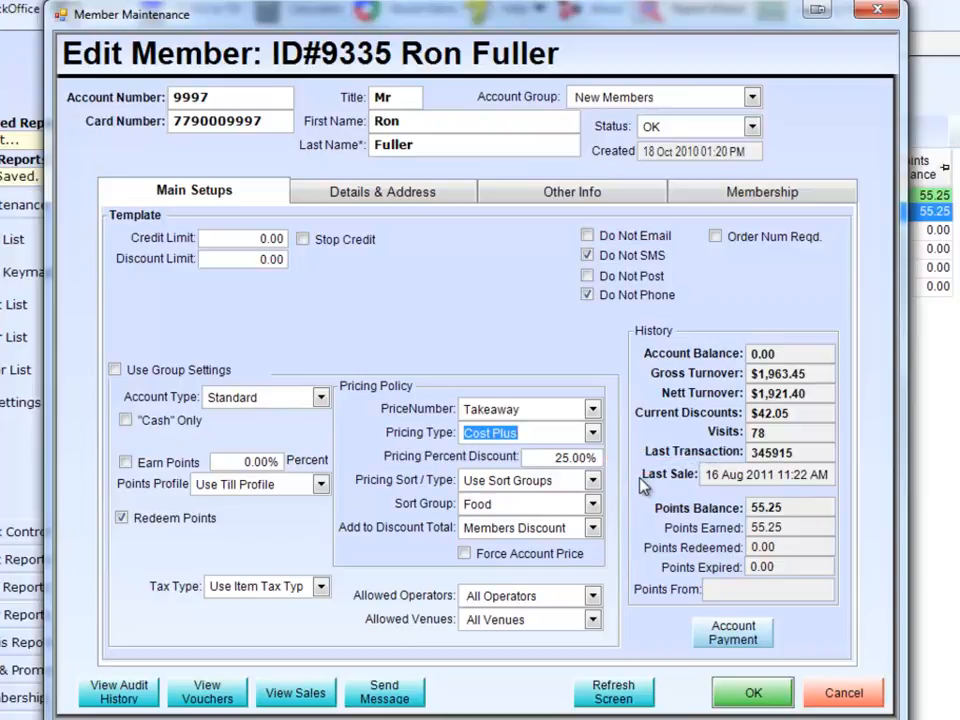
left_click(593, 432)
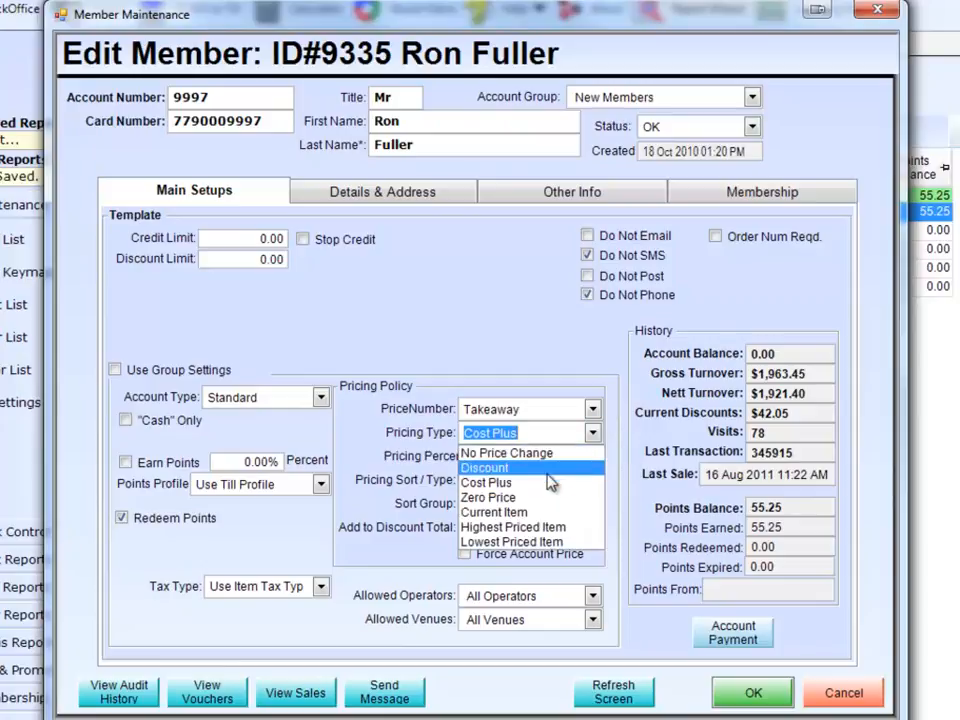
left_click(533, 498)
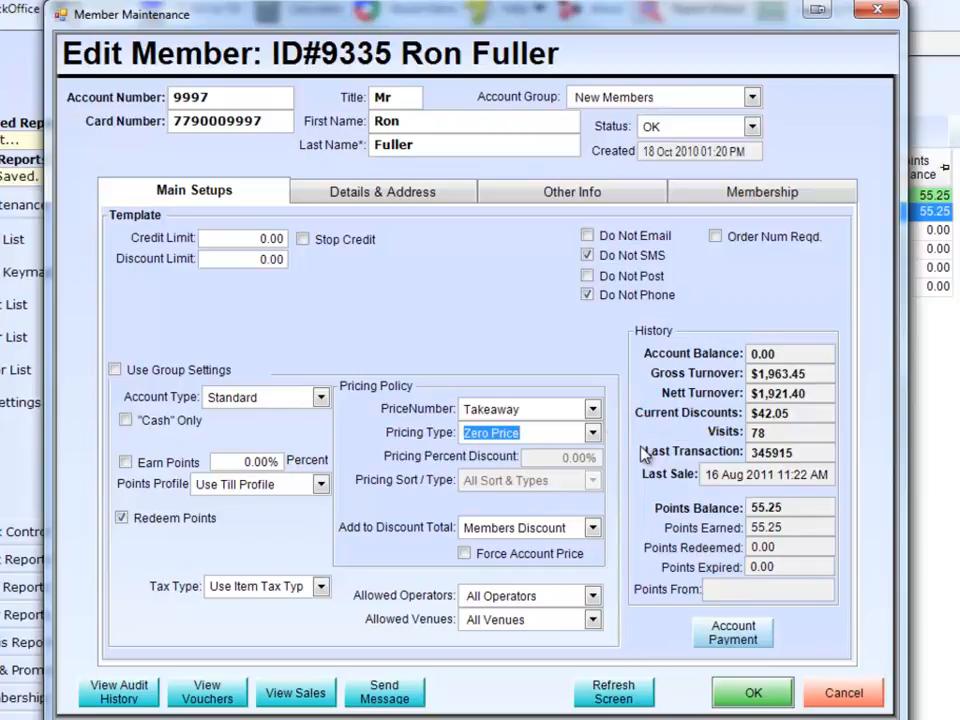
- Set the pricing type back to Discount with a pricing percent discount of 100%
left_click(594, 433)
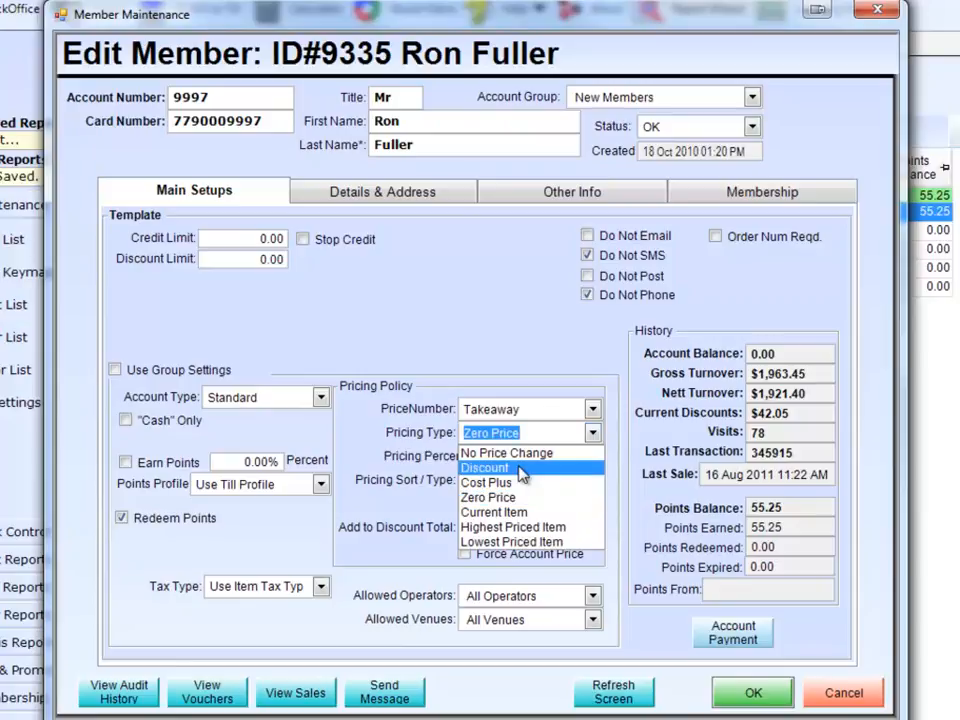
left_click(518, 465)
left_click(560, 457)
type("100")
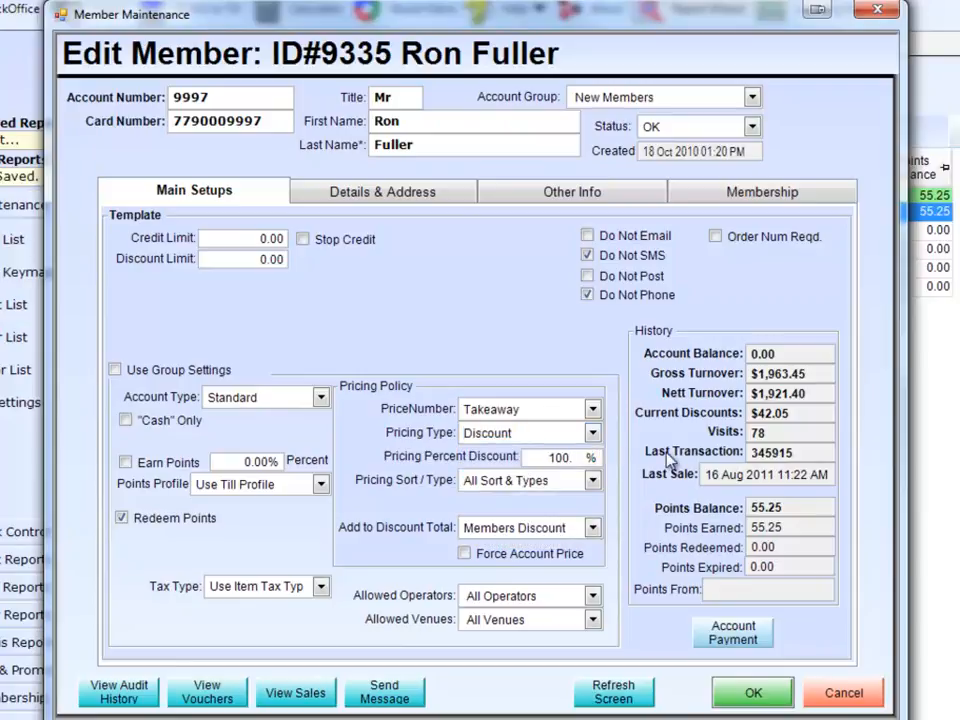
- Restrict the 100% discount with Use Sort Groups and the Food sort group
left_click(594, 480)
left_click(521, 529)
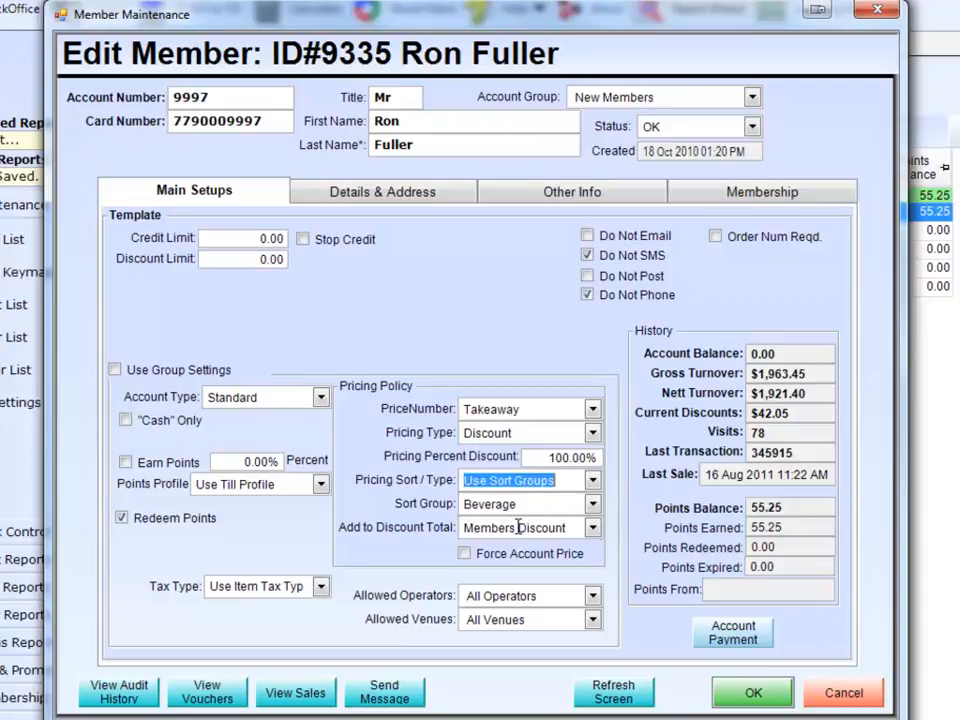
left_click(593, 504)
left_click(524, 540)
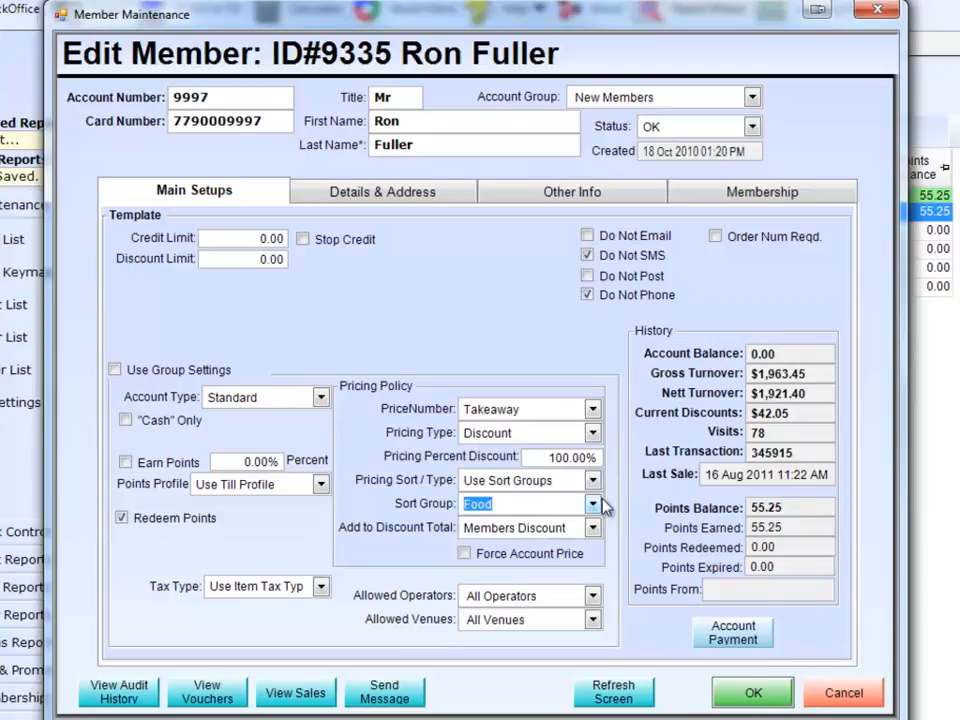
- Try the Current Item pricing type, and switch the pricing type to Lowest Priced Item
left_click(593, 433)
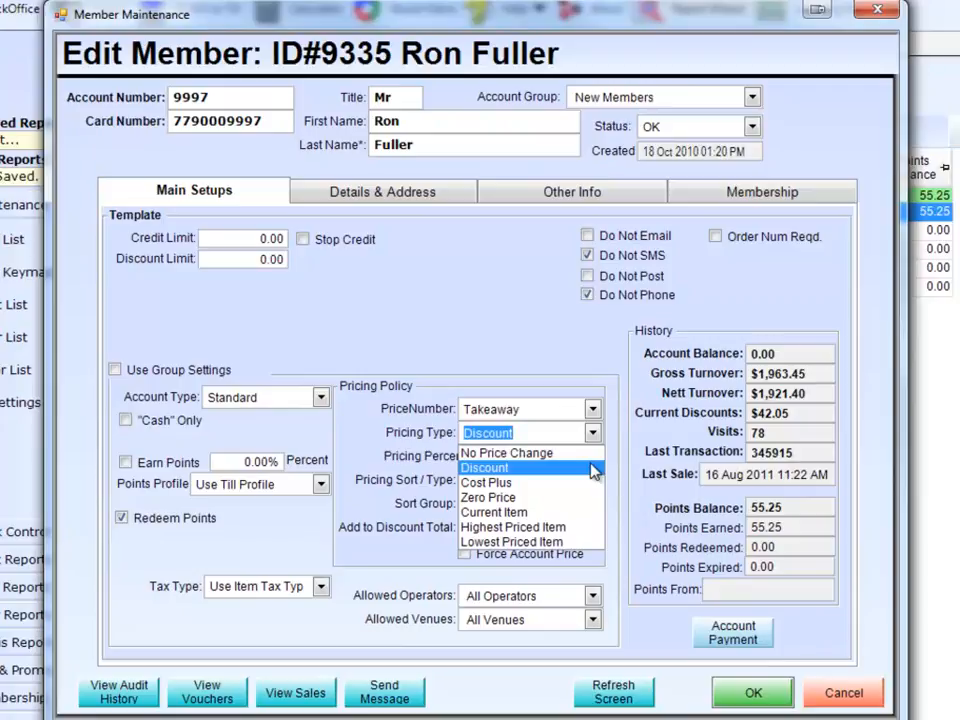
left_click(588, 512)
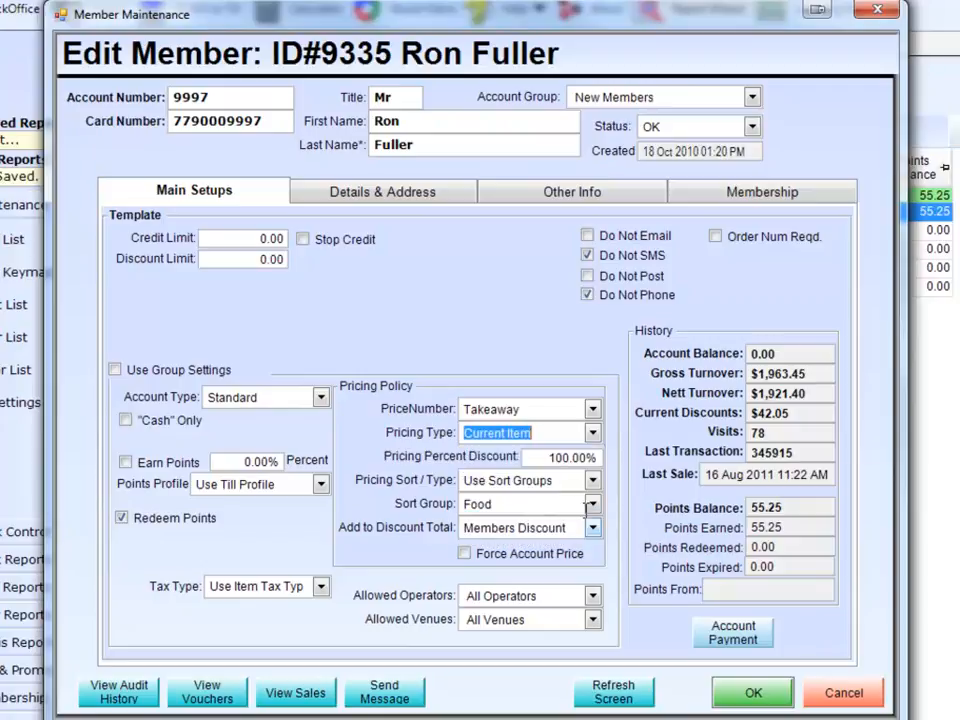
left_click(593, 434)
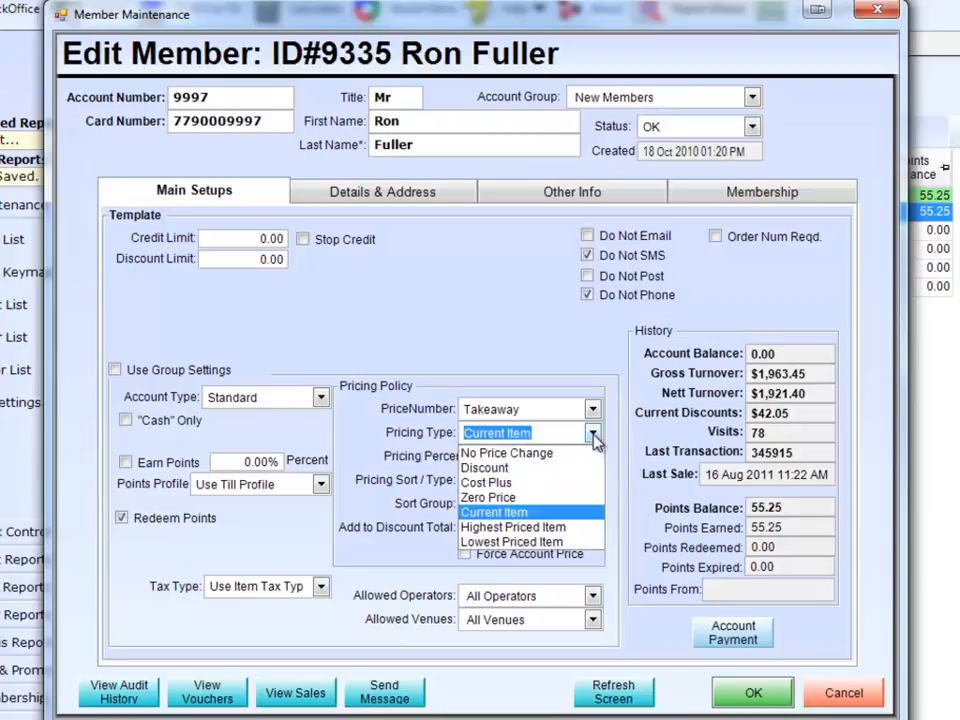
left_click(577, 542)
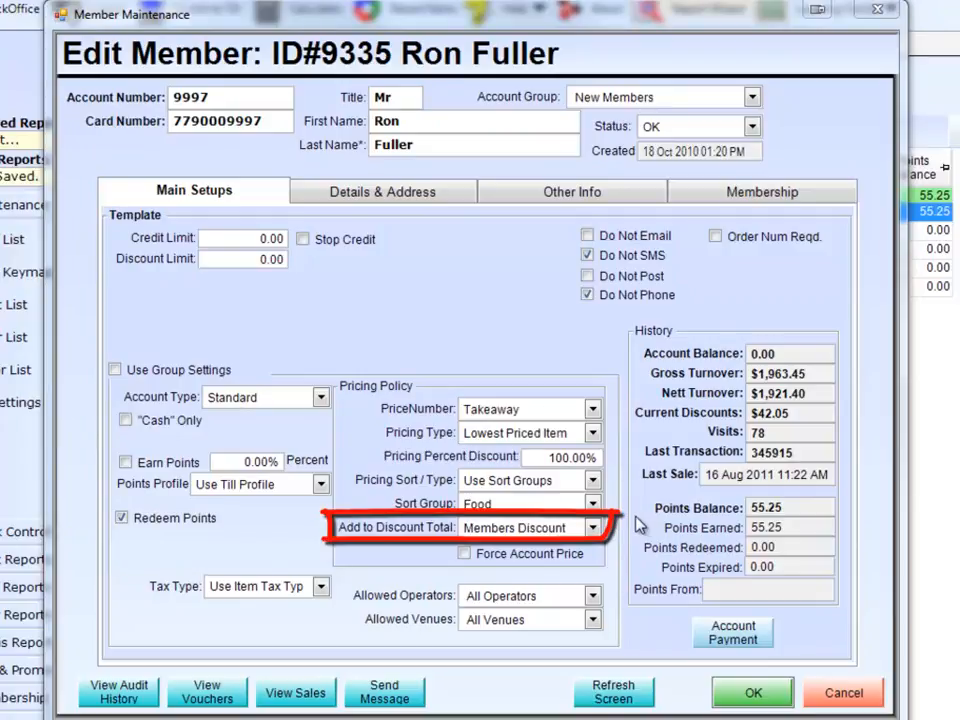
- Review the available choices for Add to Discount Total, and restrict the account's Allowed Operators to Managers
left_click(593, 527)
scroll(597, 557, "up", 5)
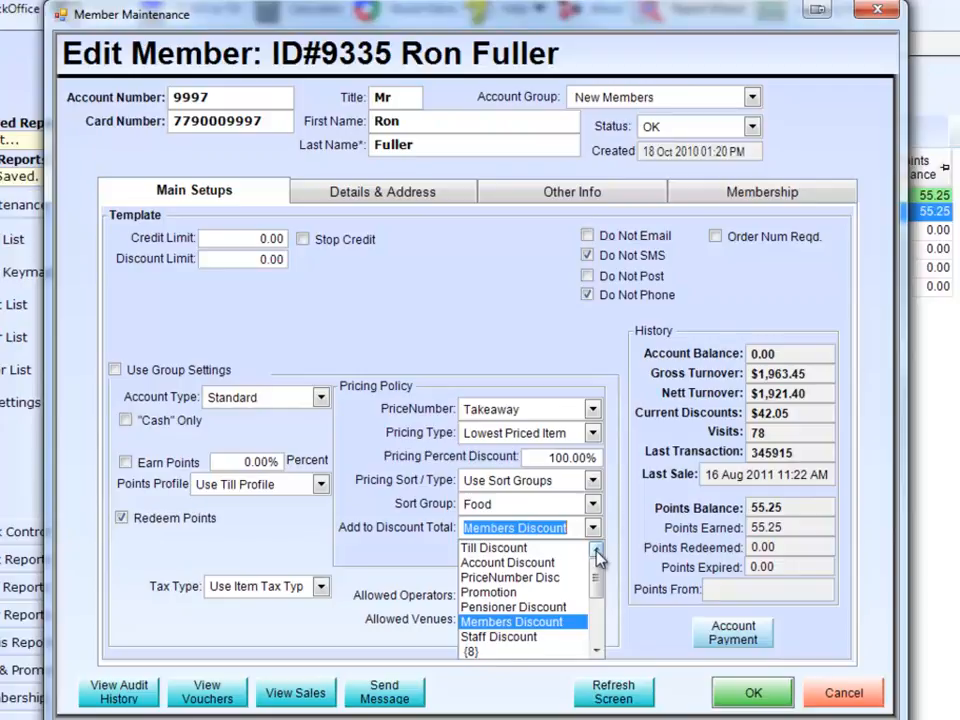
left_click(596, 532)
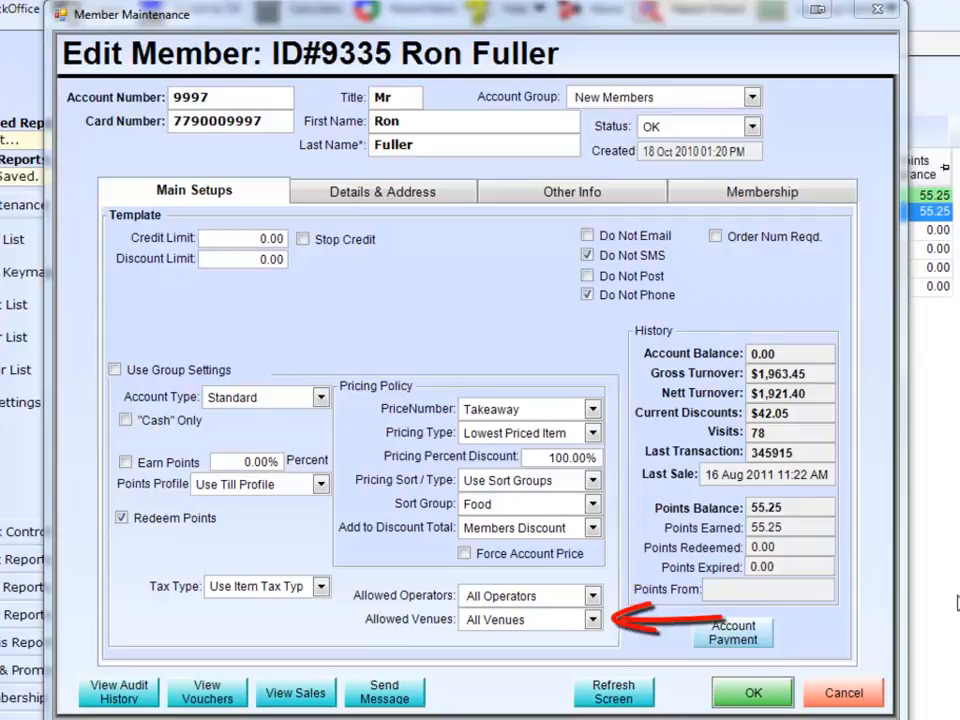
left_click(594, 597)
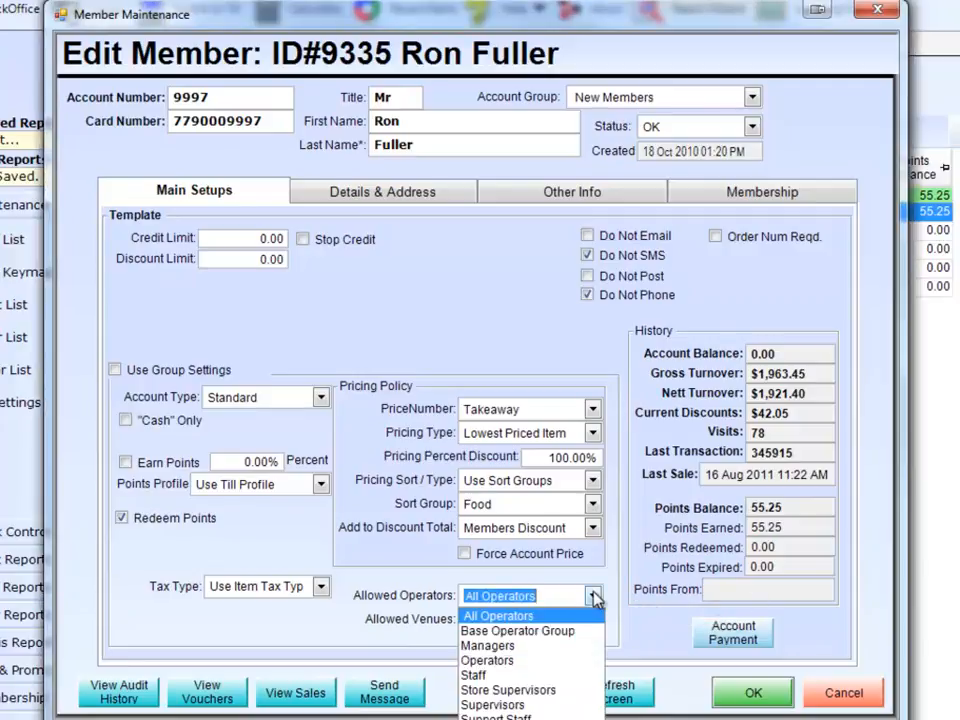
left_click(545, 646)
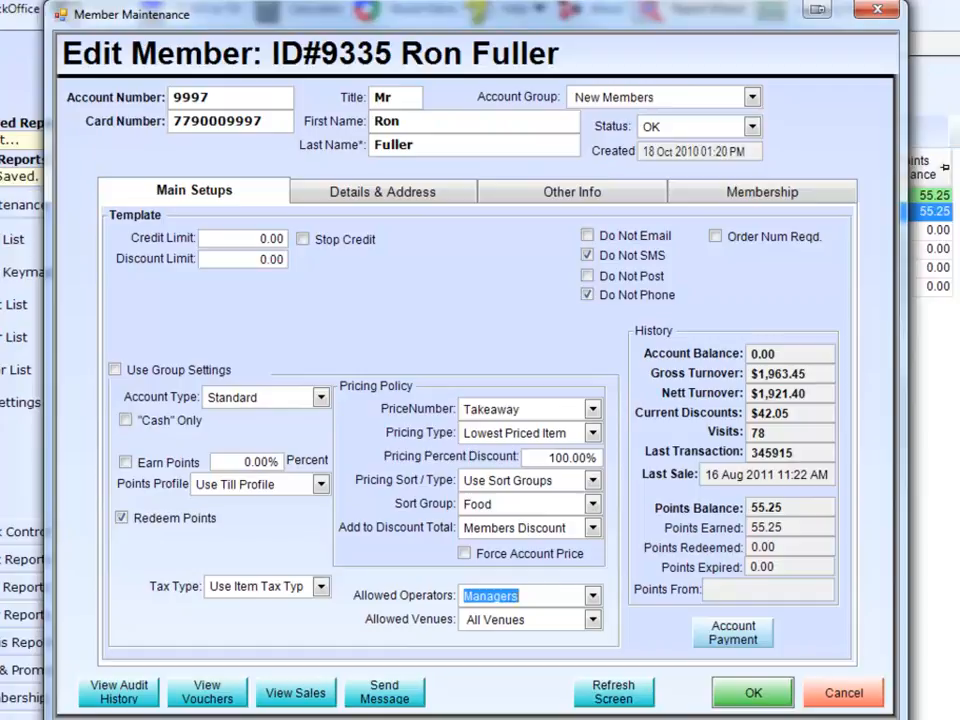
- Add a $50.00 account payment by Cheque to the member's account and acknowledge the receipt
left_click(733, 633)
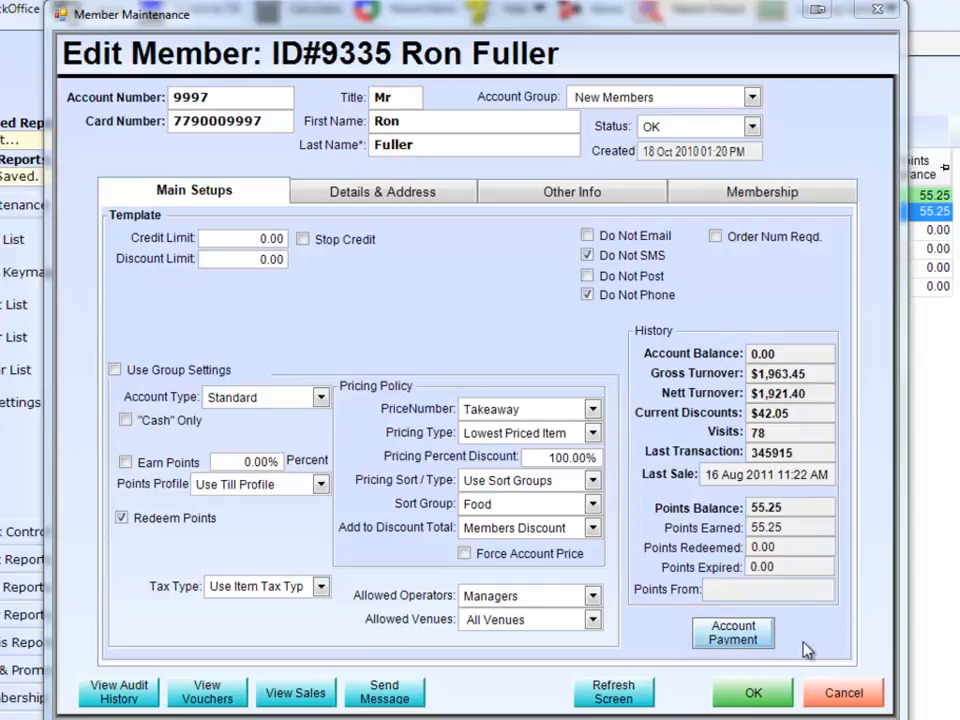
left_click(733, 632)
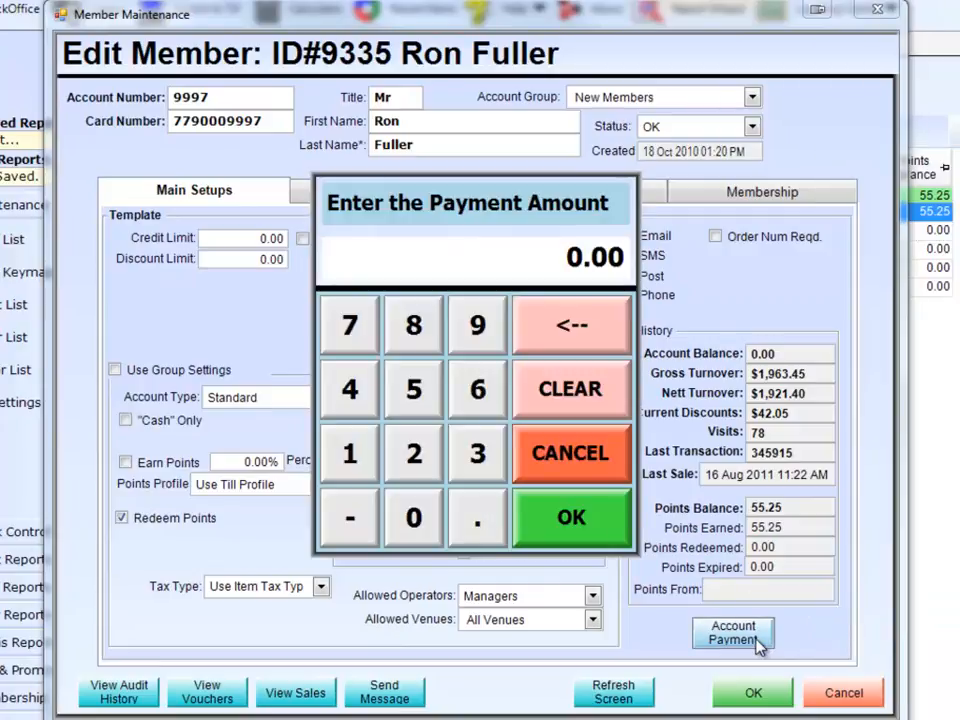
left_click(414, 395)
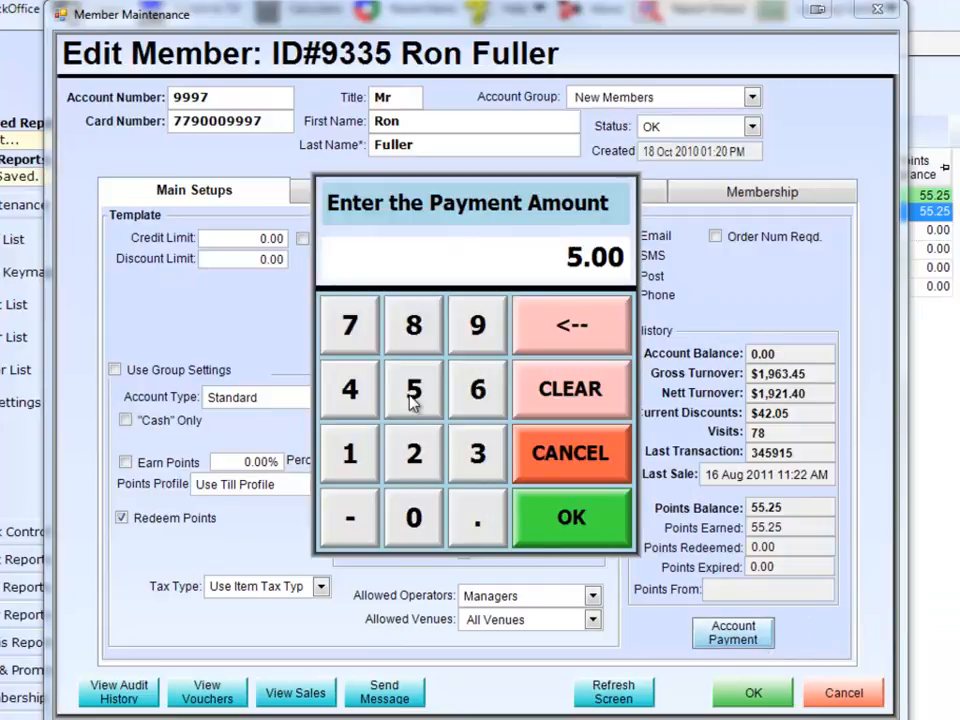
left_click(414, 517)
left_click(568, 519)
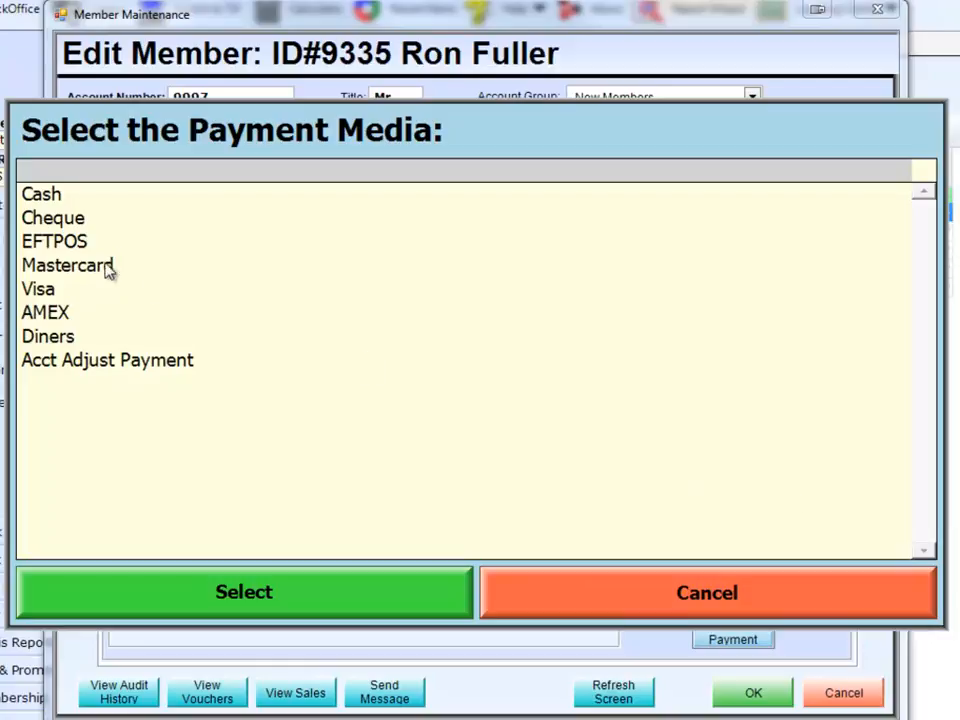
double_click(60, 217)
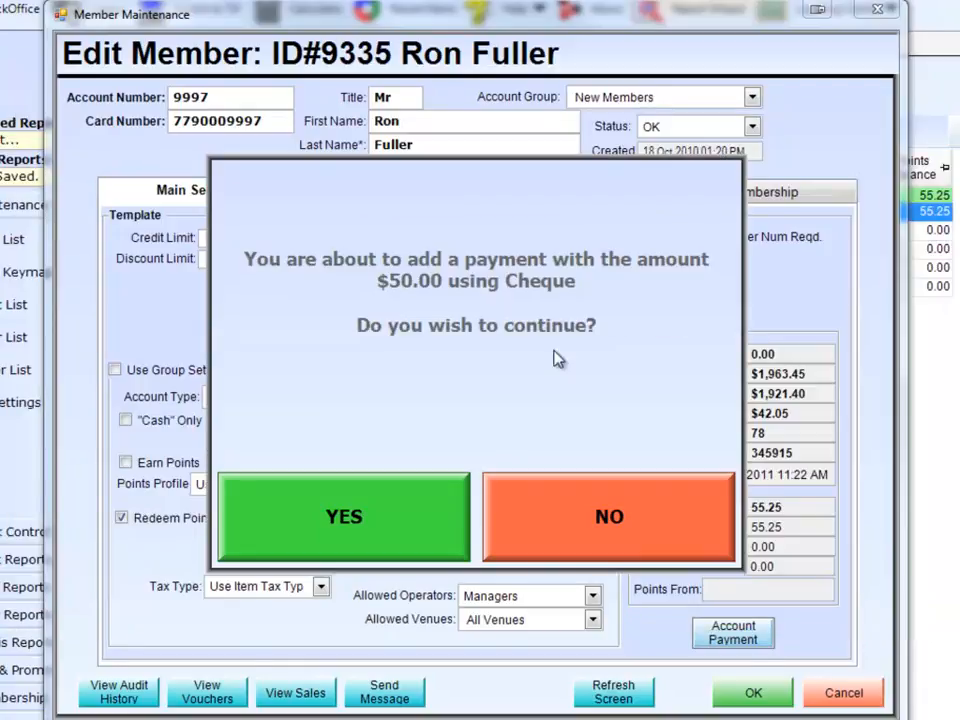
left_click(381, 534)
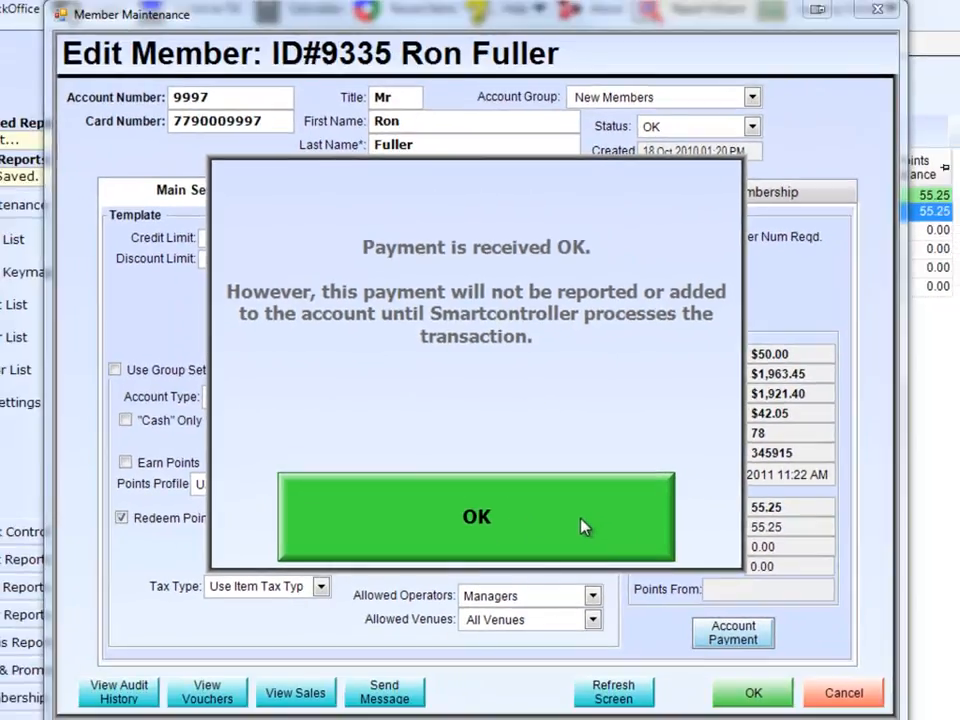
left_click(585, 527)
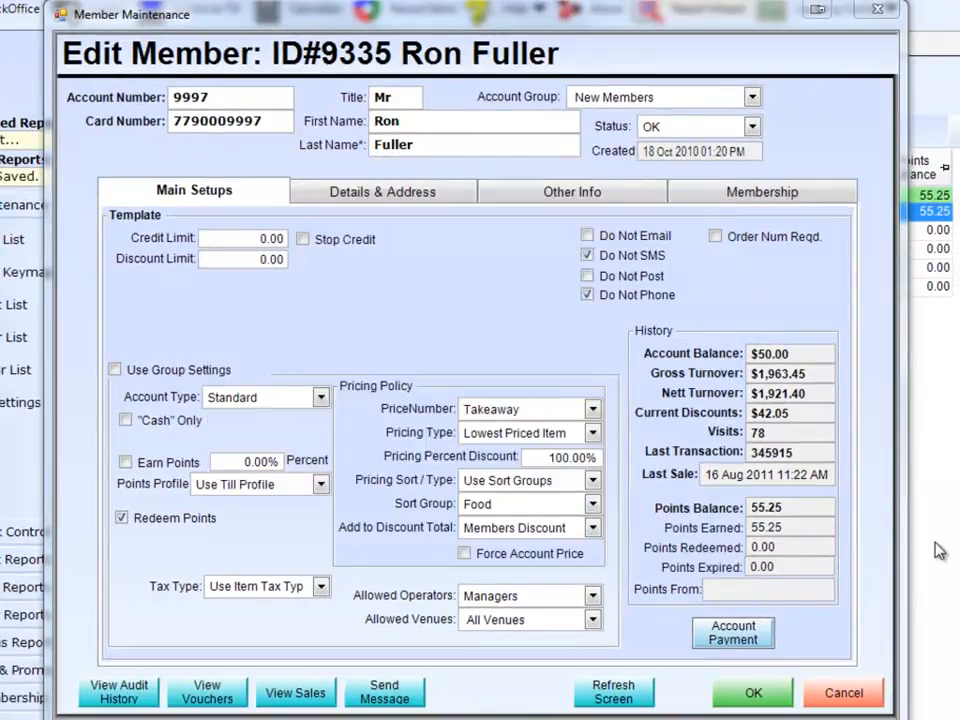